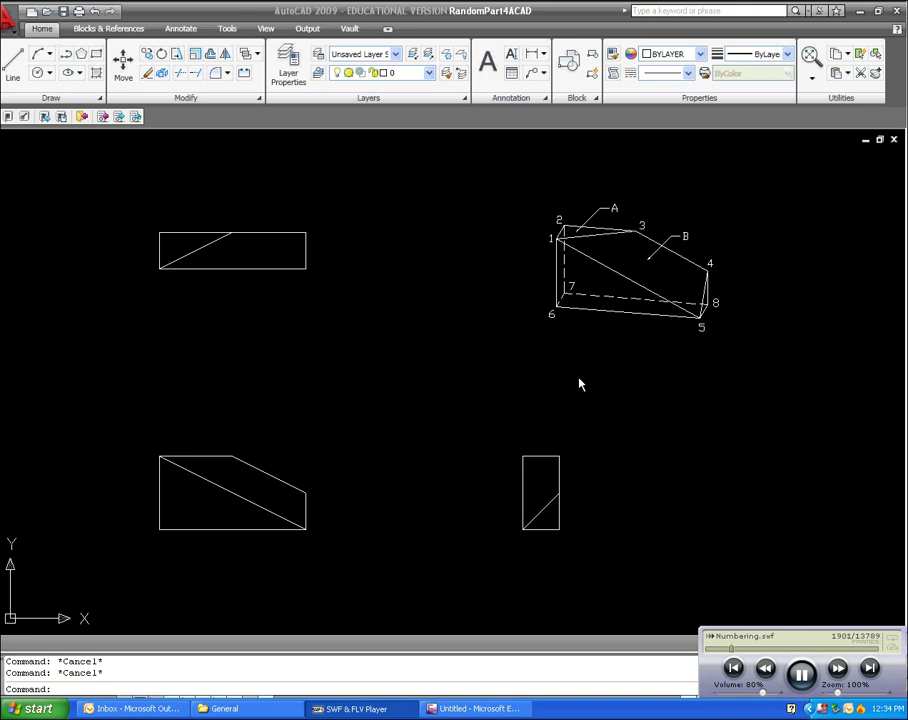
- Start the Copy command and examine the numbered vertices and surfaces A and B of the pictorial view
mouse_move(628, 383)
mouse_down()
mouse_move(570, 401)
mouse_move(468, 462)
mouse_move(454, 416)
mouse_move(401, 422)
mouse_move(478, 403)
mouse_move(521, 420)
mouse_up()
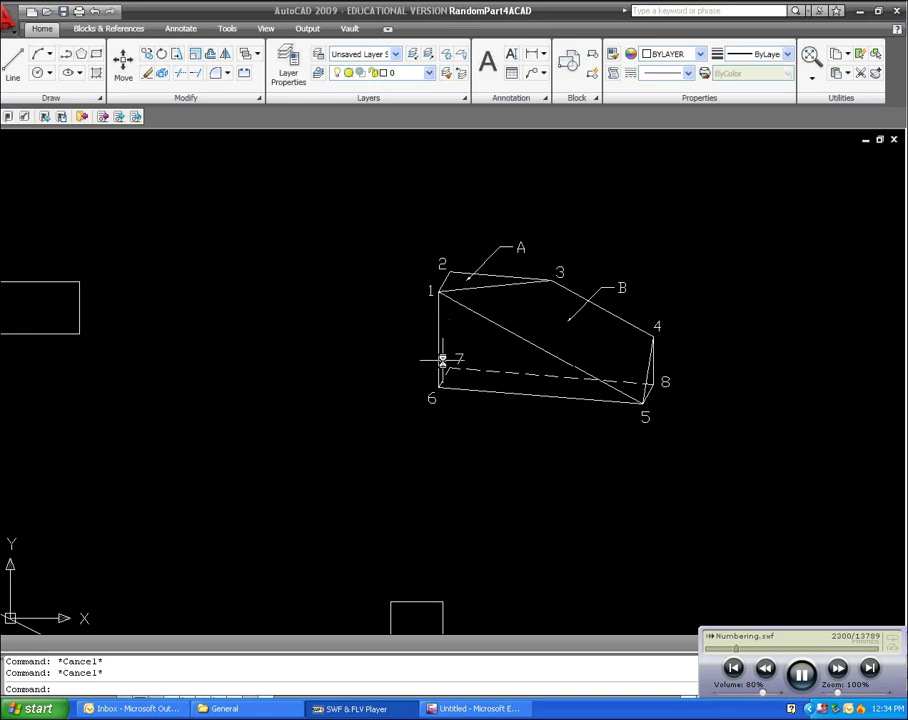
scroll(446, 362, down, 3)
drag(460, 361, 529, 318)
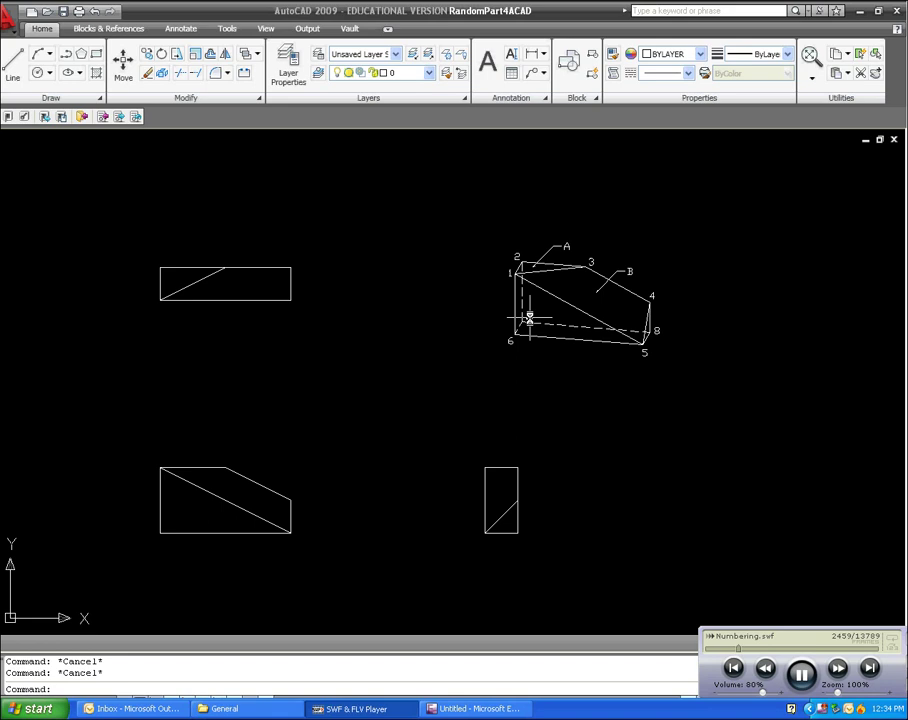
text(d)
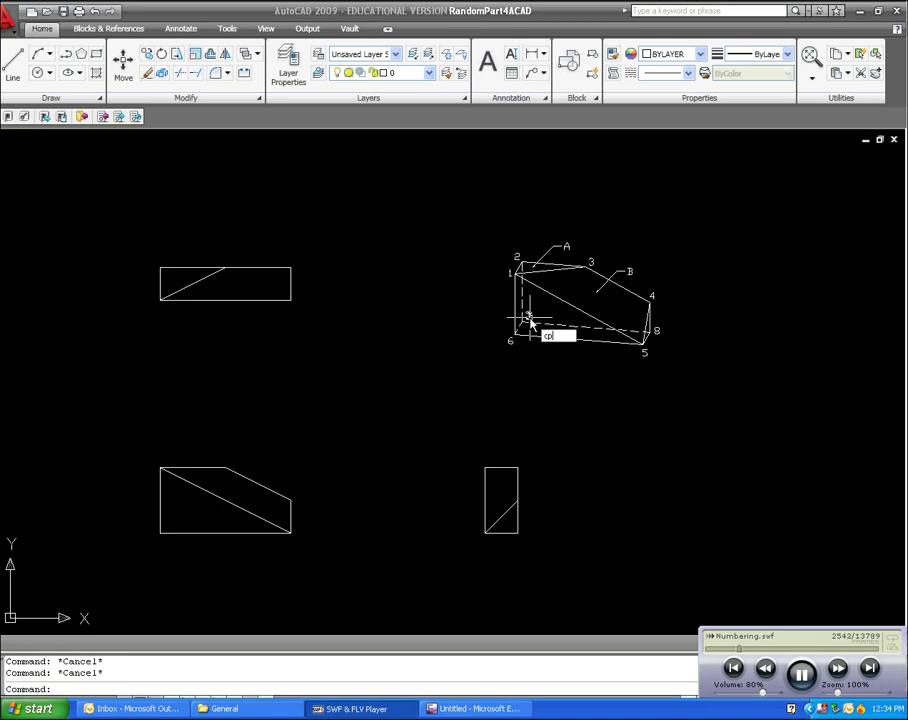
key(Return)
scroll(563, 303, up, 3)
drag(580, 304, 498, 362)
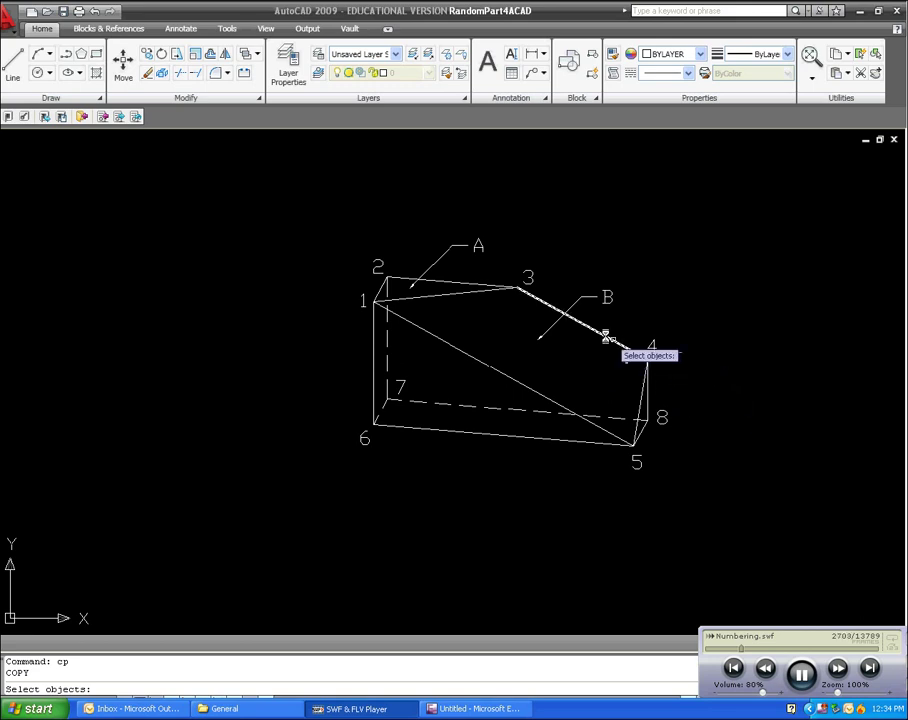
drag(482, 409, 425, 426)
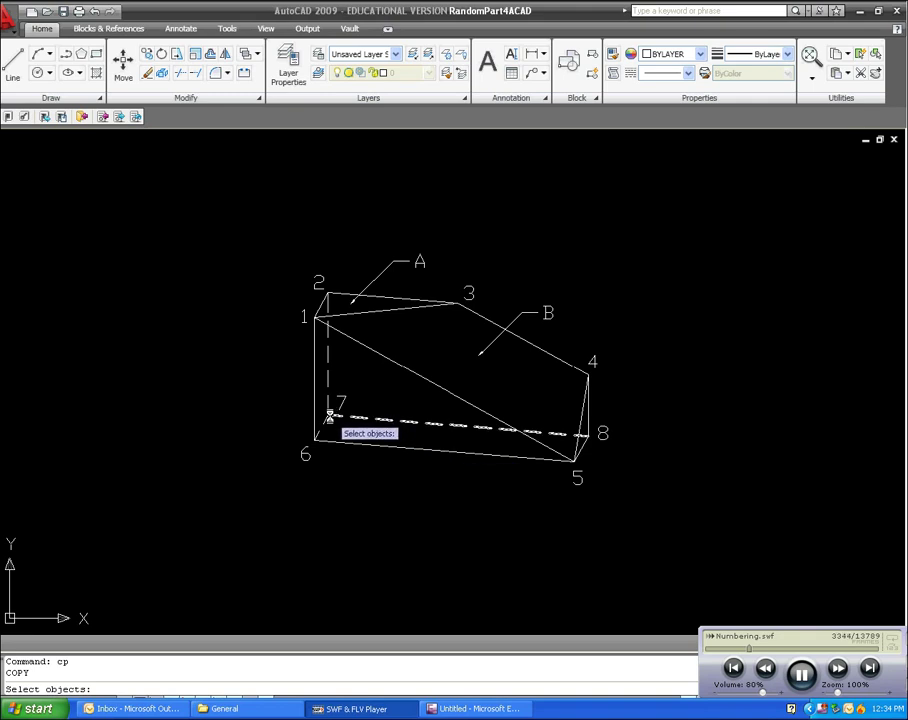
scroll(346, 410, down, 2)
drag(350, 410, 493, 370)
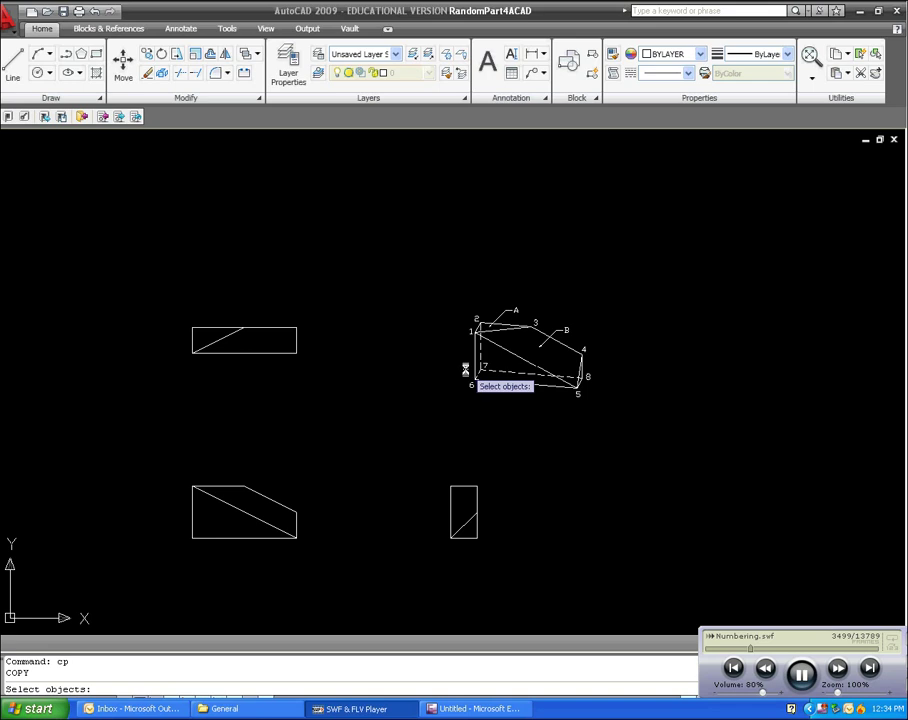
drag(465, 368, 498, 353)
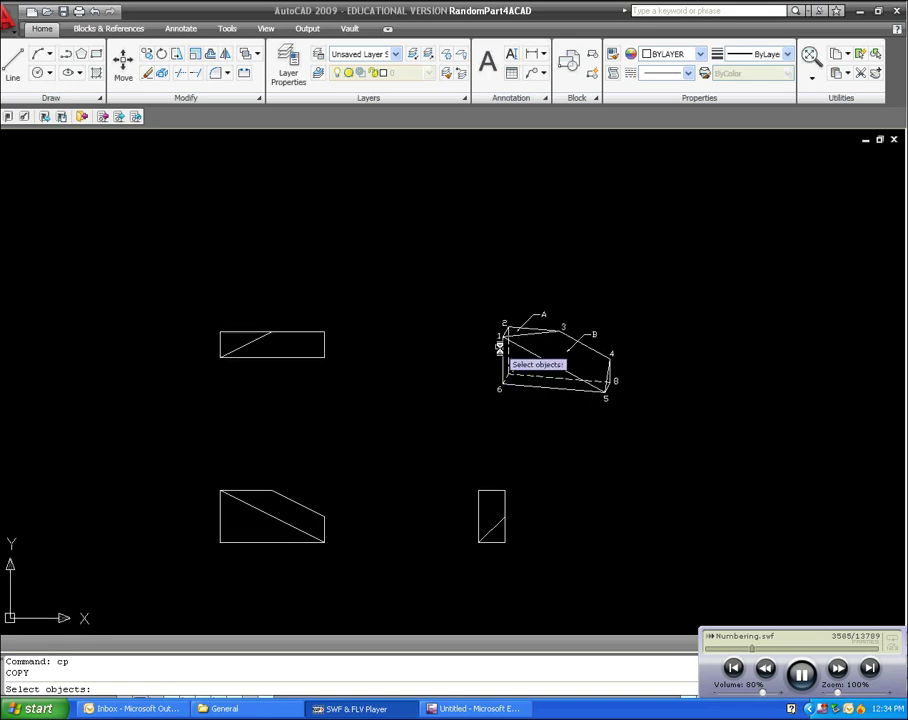
scroll(503, 362, up, 5)
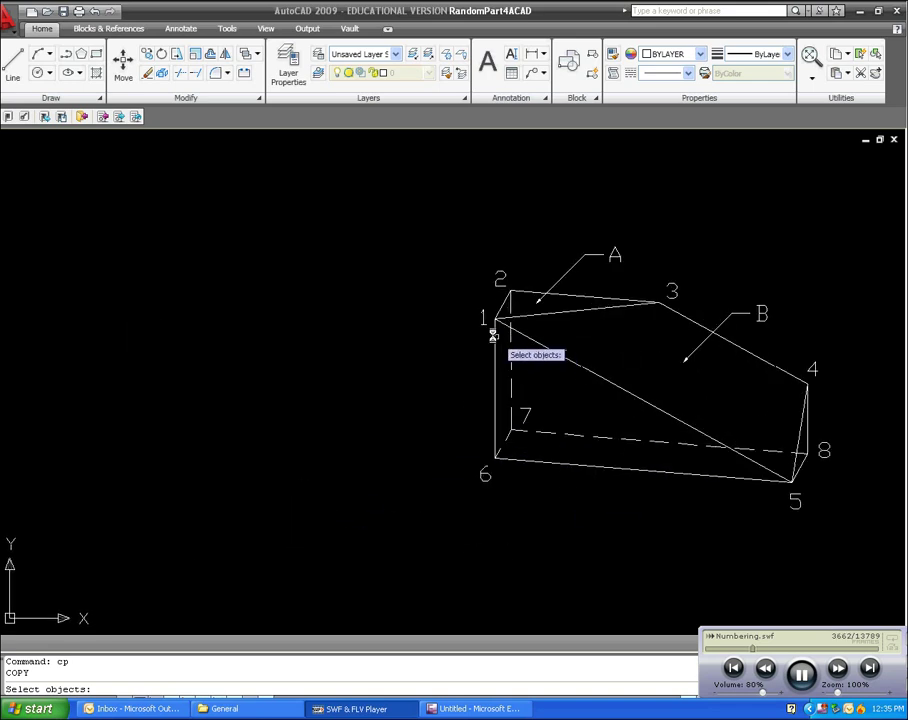
- Copy the vertex label 1 from the pictorial view to just outside the lower-left corner of the top view
key(Return)
click(488, 318)
scroll(476, 375, down, 4)
drag(478, 376, 537, 380)
drag(416, 426, 439, 416)
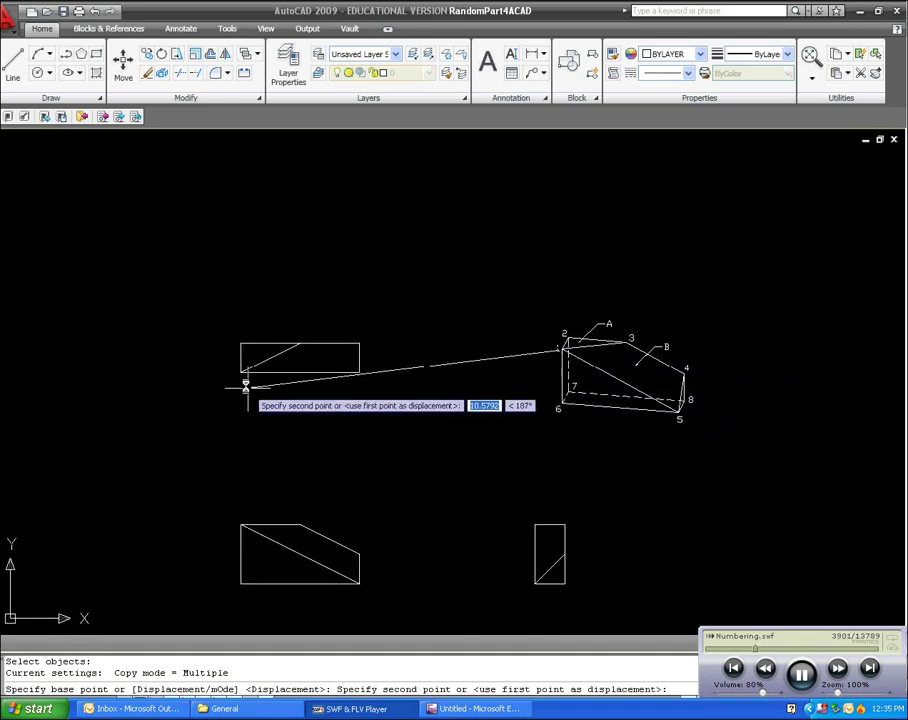
scroll(236, 378, up, 3)
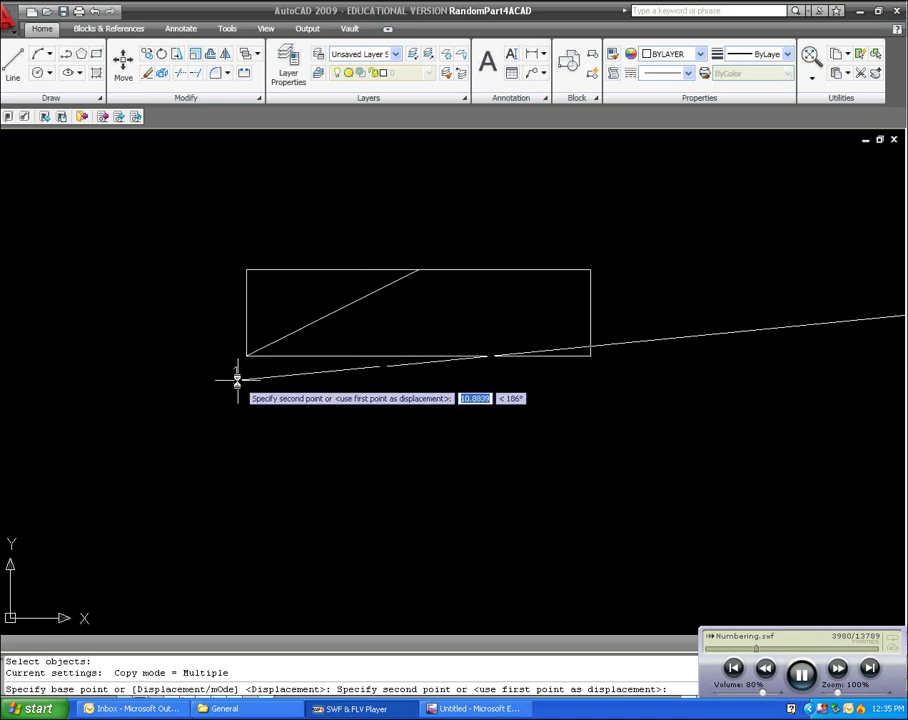
- Place another copy of label 1 just outside the upper-left corner of the front view
scroll(251, 379, down, 5)
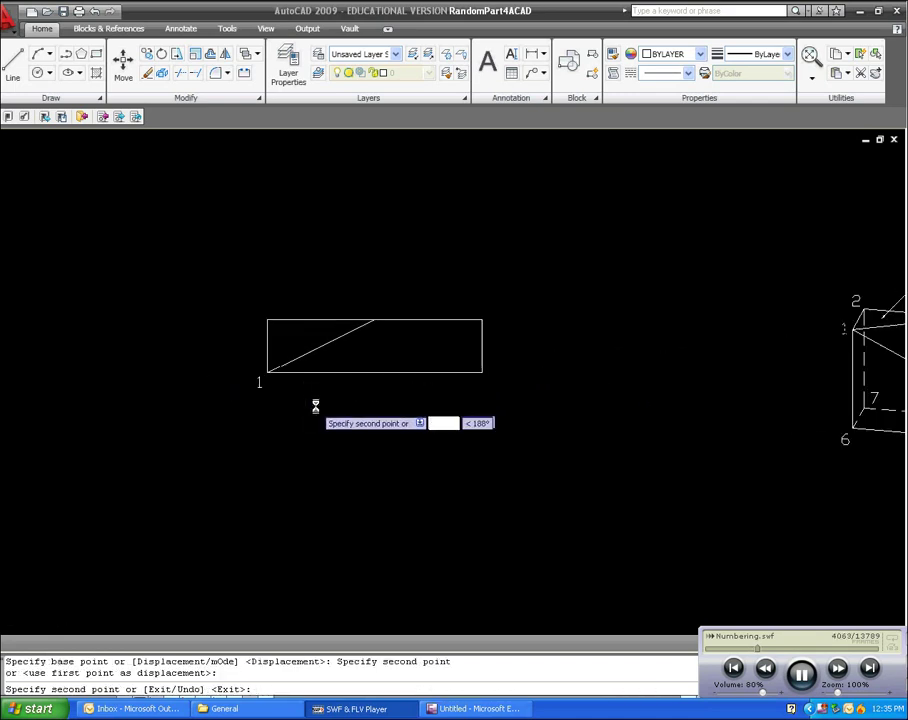
scroll(285, 420, up, 3)
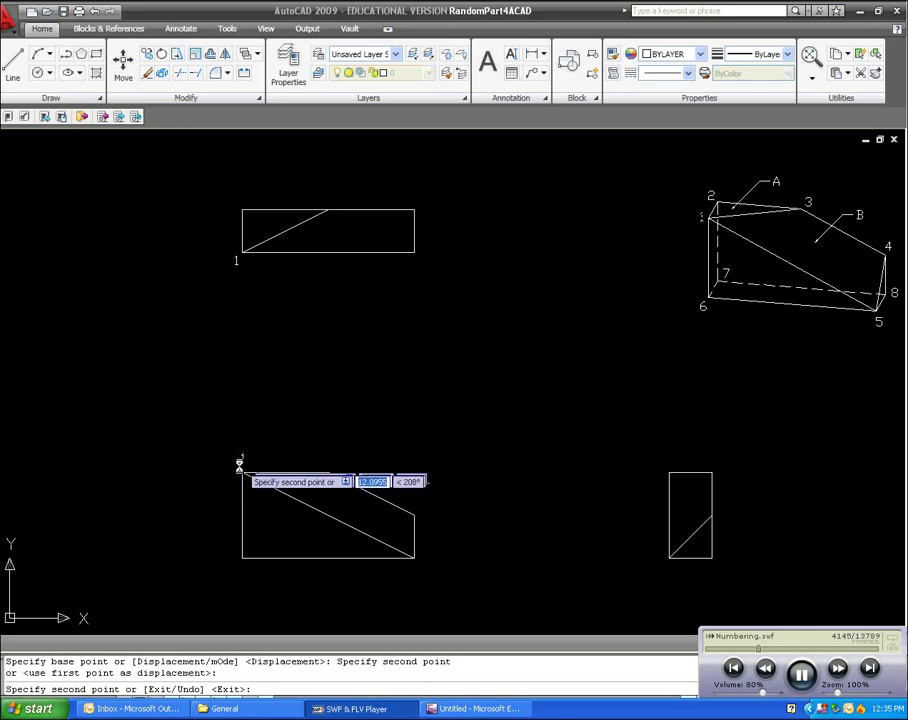
scroll(230, 472, up, 3)
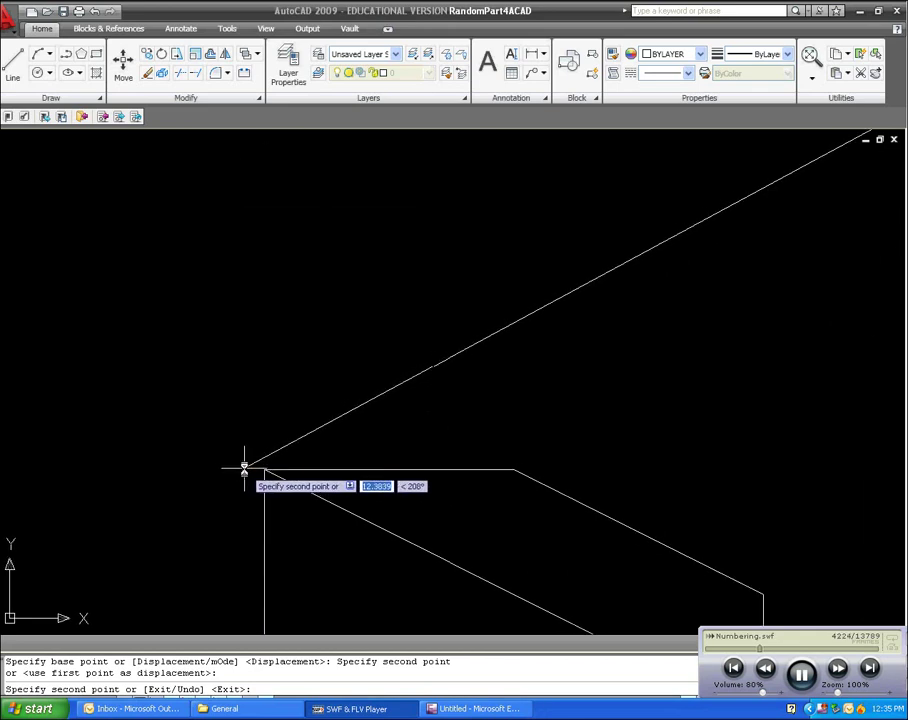
click(294, 458)
- Place a copy of label 1 outside the upper-left corner of the side view and end the copying
scroll(334, 458, down, 3)
scroll(349, 458, down, 2)
drag(352, 460, 193, 418)
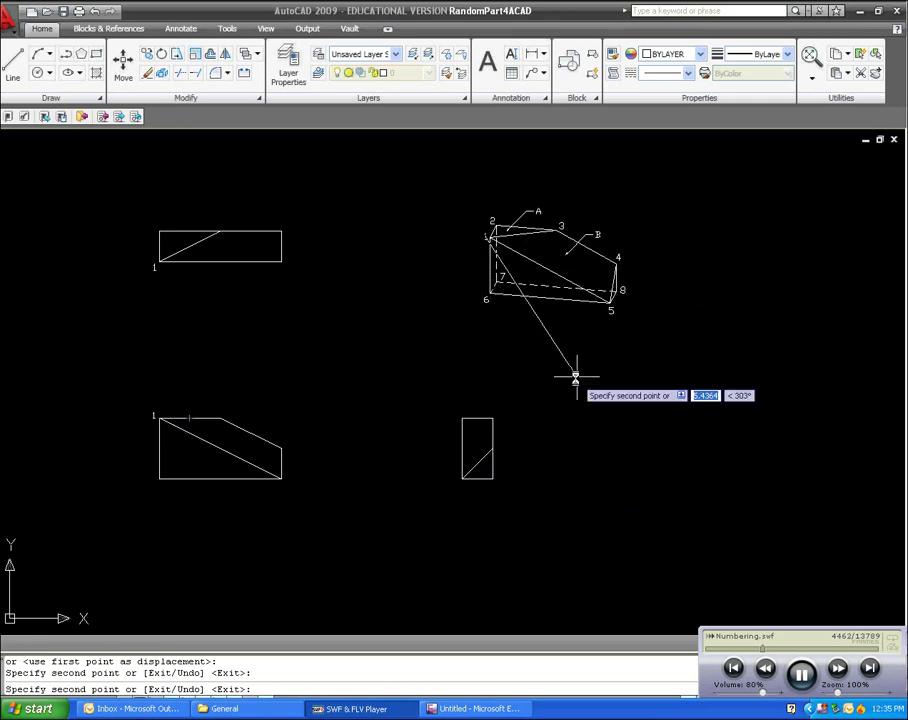
scroll(466, 470, up, 3)
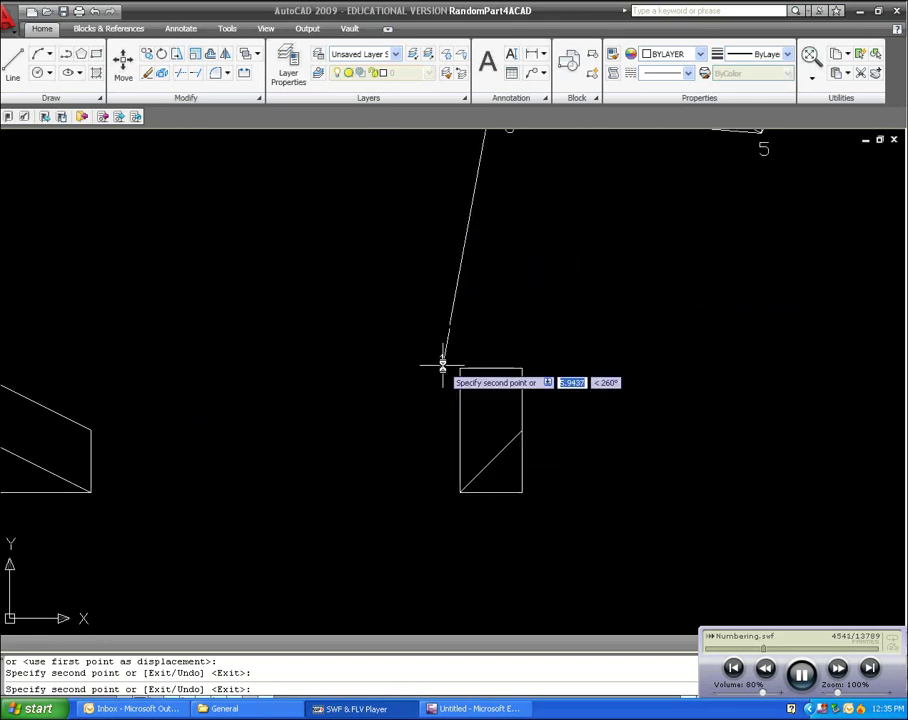
scroll(515, 335, down, 5)
scroll(464, 420, up, 4)
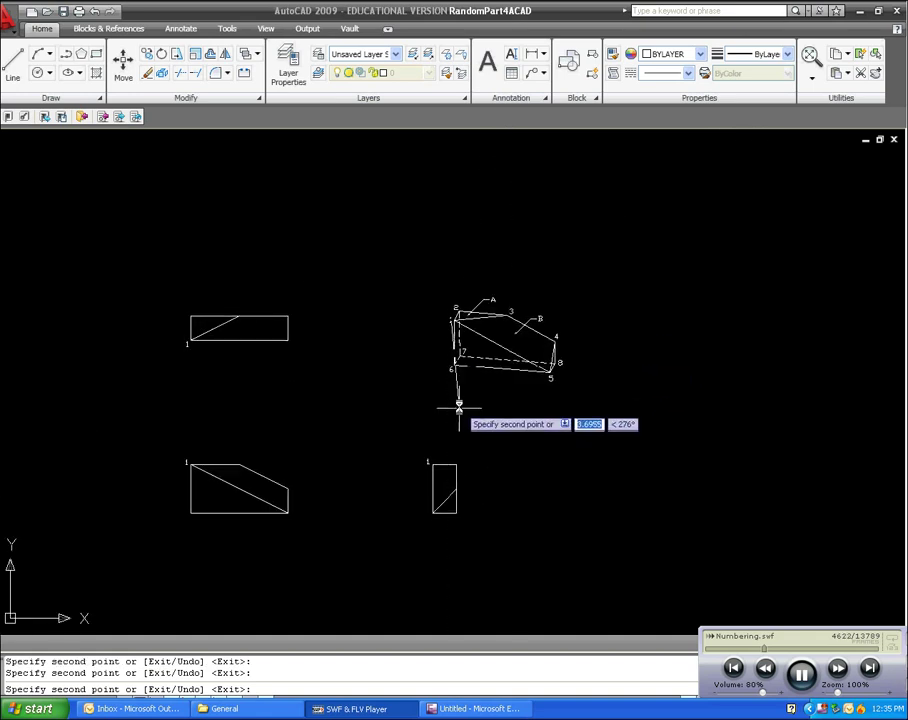
key(Escape)
key(Escape)
- Copy the vertex label 2 from the pictorial view to just outside the upper-left corner of the top view
key(Return)
click(456, 223)
key(Return)
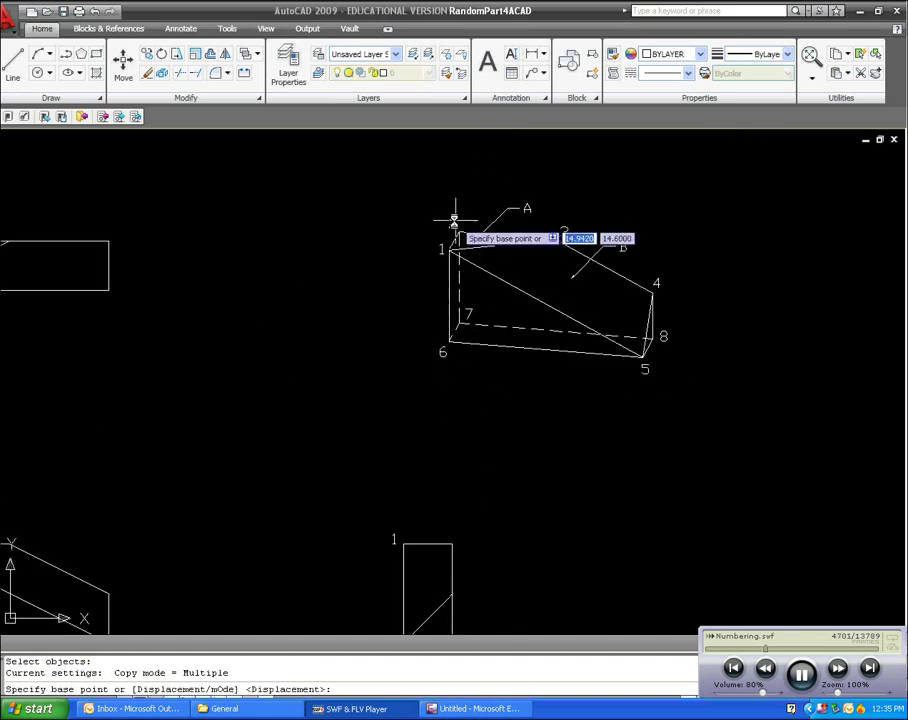
click(459, 227)
scroll(453, 329, down, 4)
scroll(357, 375, up, 5)
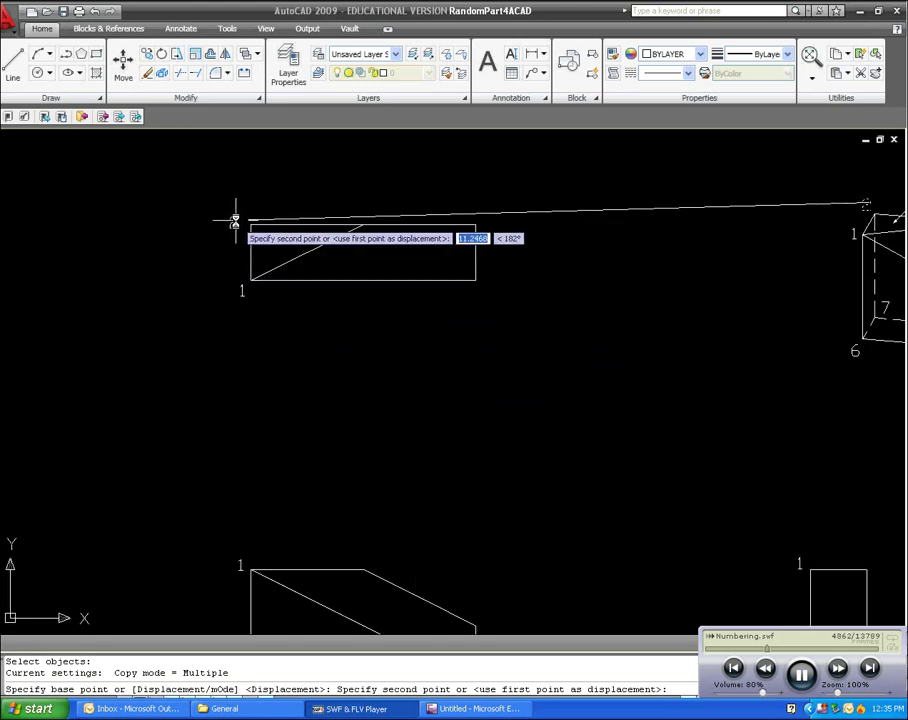
click(235, 220)
- Place a copy of label 2 inside the upper-left corner of the front view, marking it as the hidden vertex
scroll(347, 313, down, 2)
drag(347, 313, 339, 277)
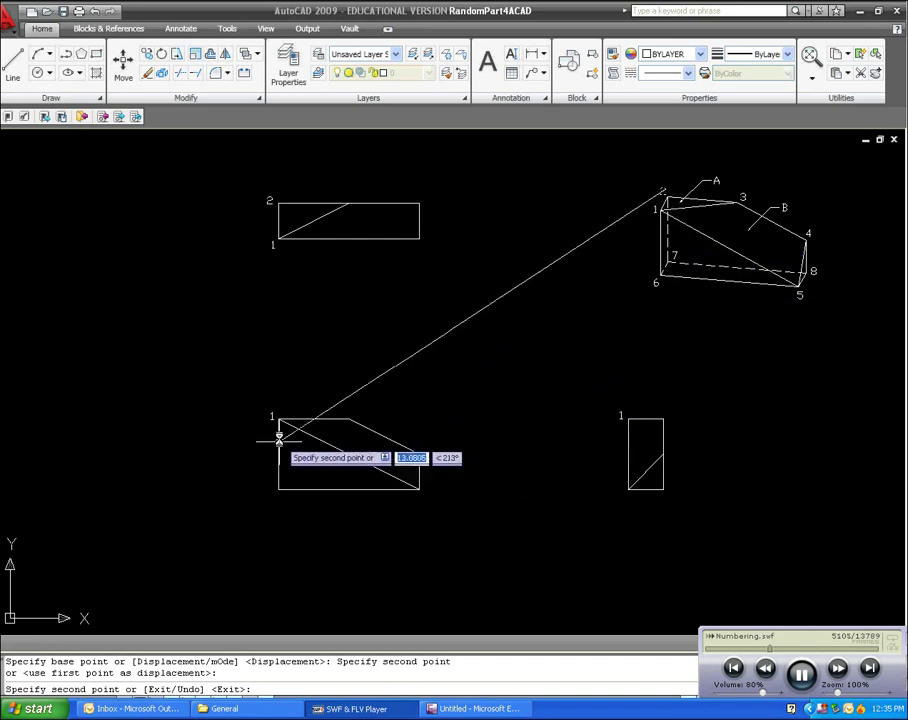
scroll(279, 424, up, 4)
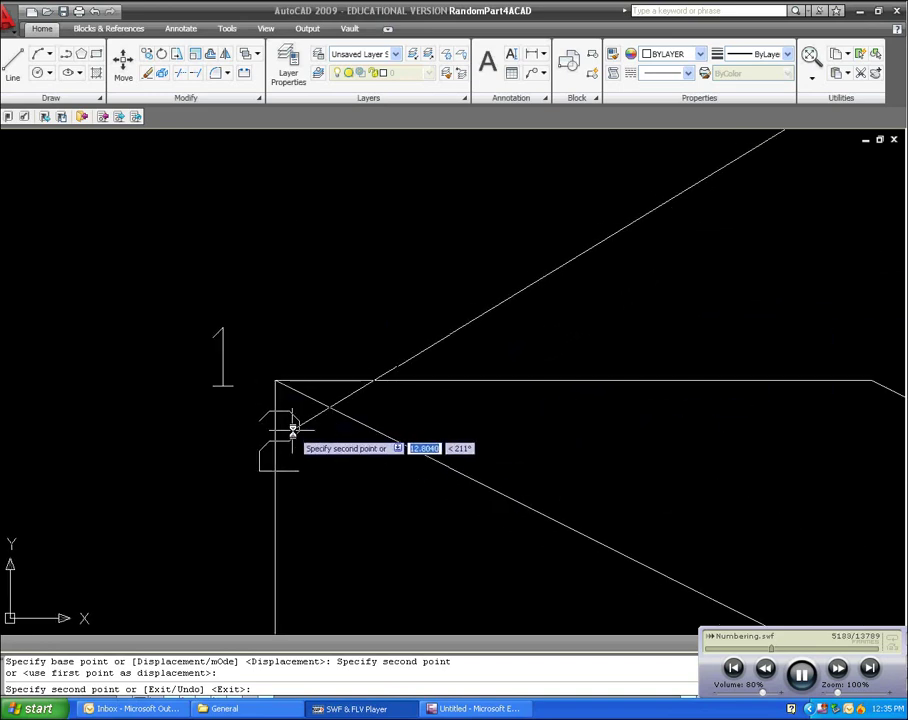
click(328, 440)
- Place a copy of label 2 inside the upper-right corner of the side view and end the copying
scroll(446, 446, down, 2)
scroll(446, 446, down, 3)
drag(484, 455, 223, 414)
scroll(348, 416, down, 1)
drag(384, 420, 262, 446)
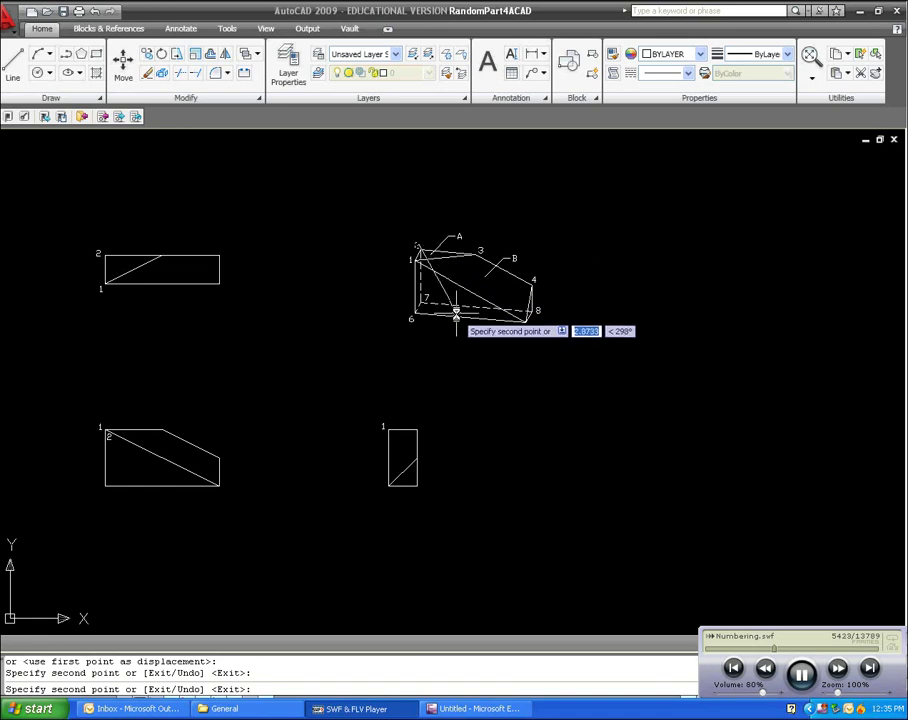
mouse_move(476, 256)
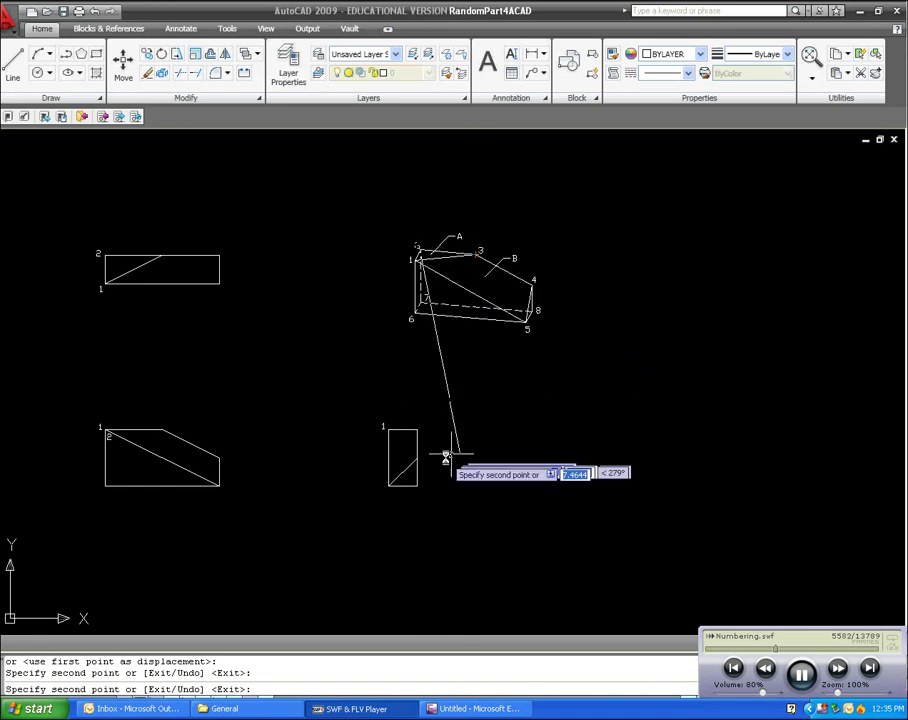
scroll(456, 452, up, 8)
scroll(444, 383, down, 8)
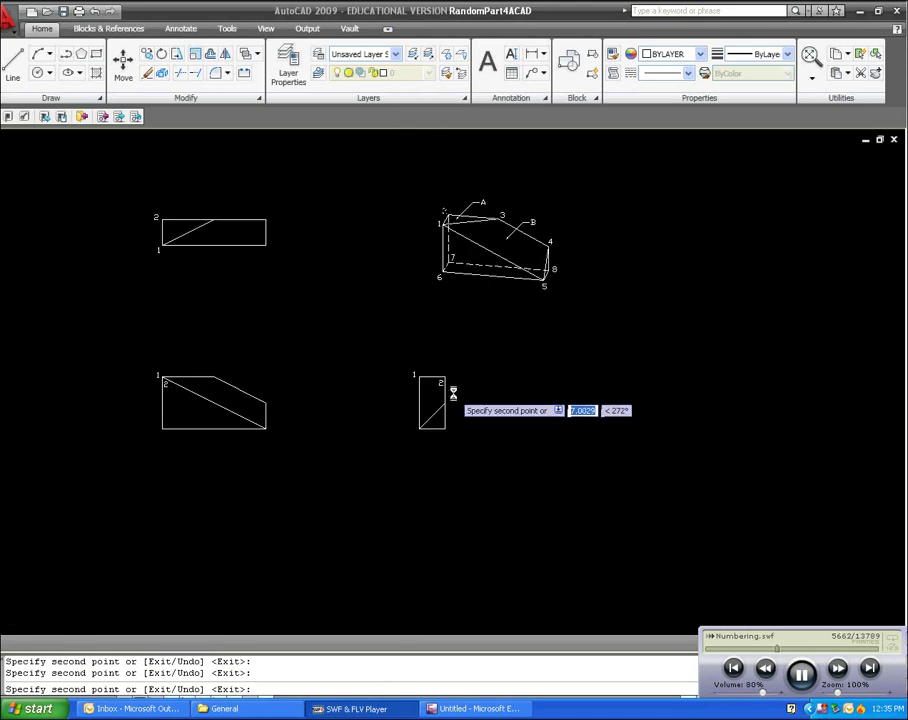
key(Escape)
key(Escape)
key(Escape)
- Copy the vertex label 3 from the pictorial view to above the top view's upper edge, where the diagonal meets it
key(Return)
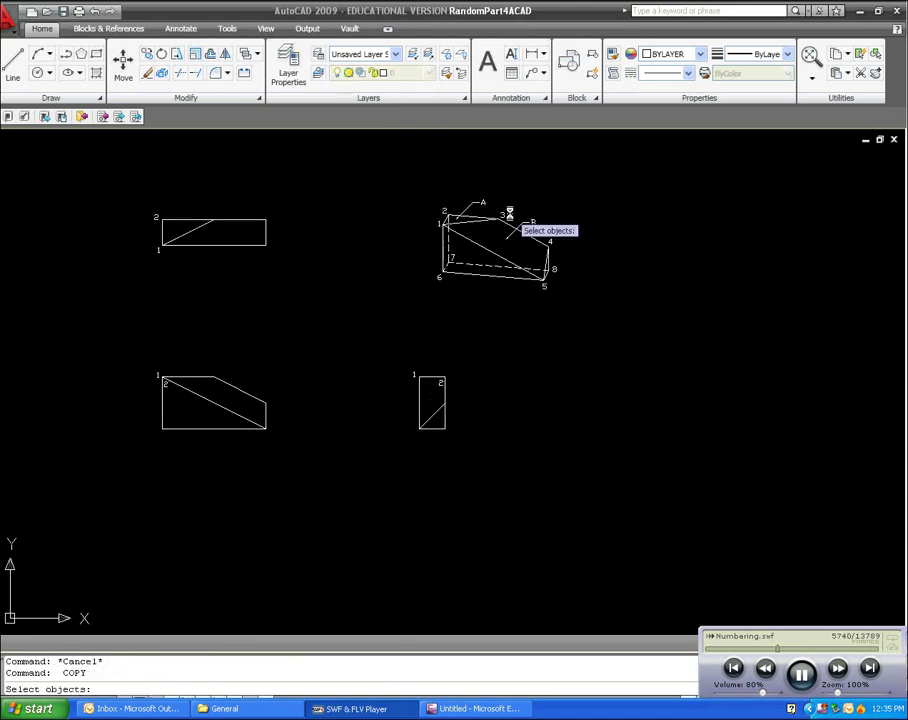
key(Return)
click(503, 214)
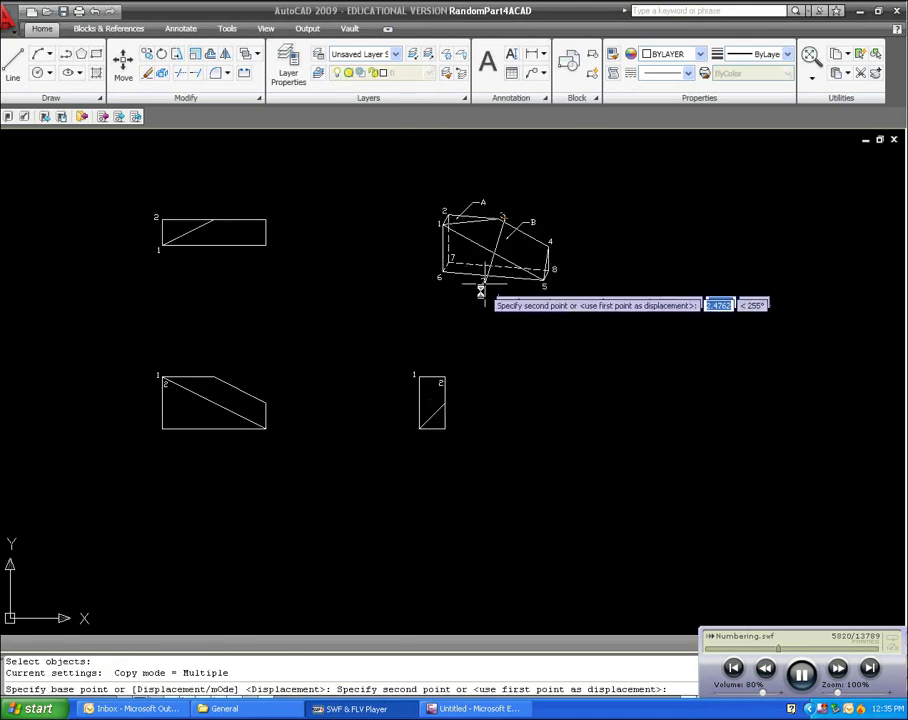
scroll(298, 255, up, 5)
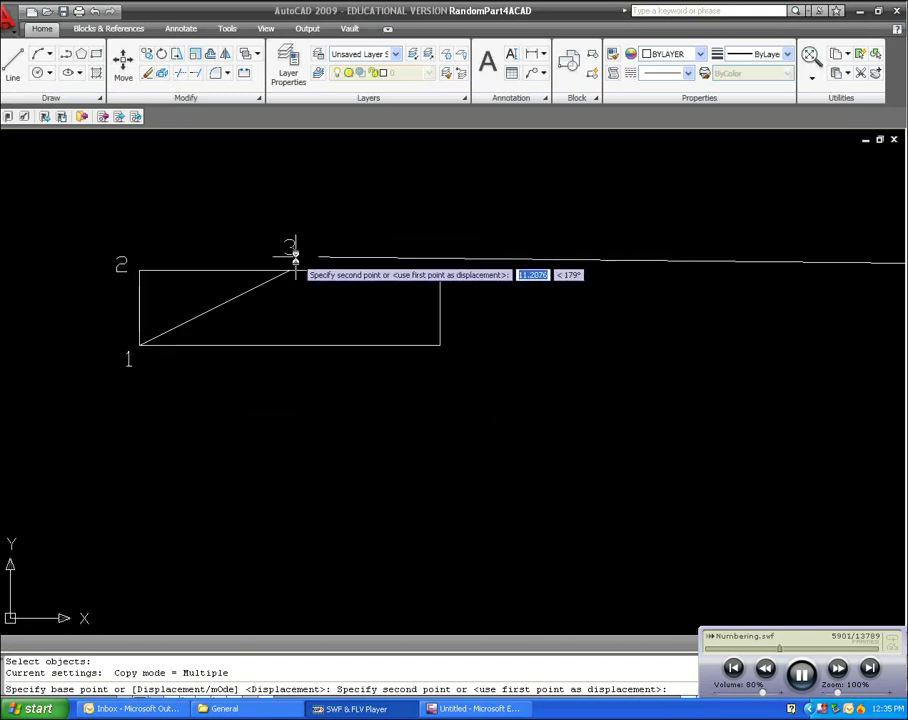
click(292, 260)
- Place a copy of label 3 above the front view's vertex where the upper edge meets the sloped edge
scroll(415, 318, down, 5)
scroll(410, 374, up, 5)
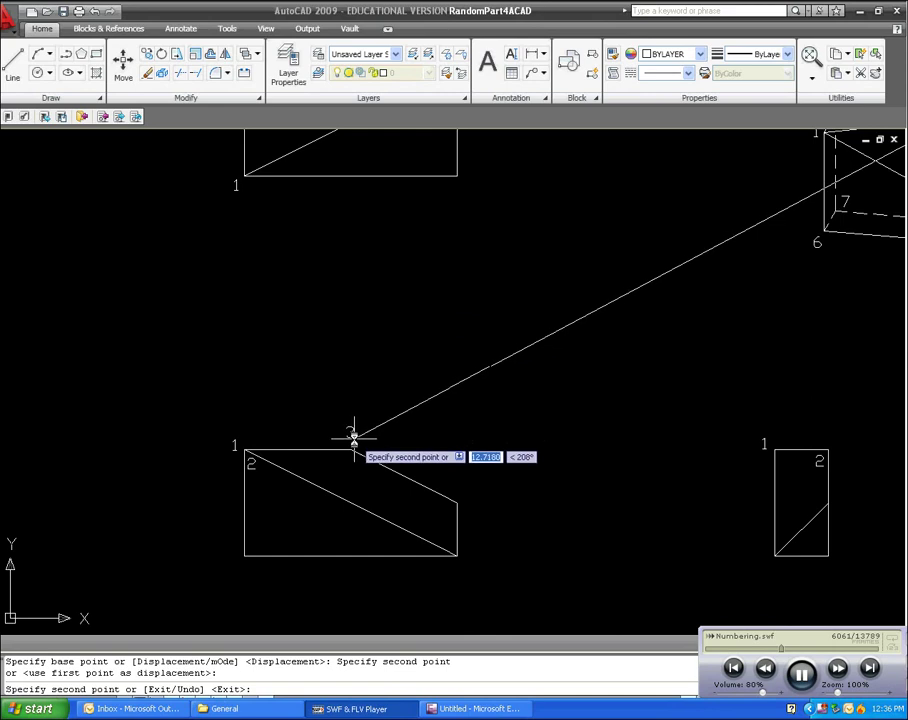
click(352, 445)
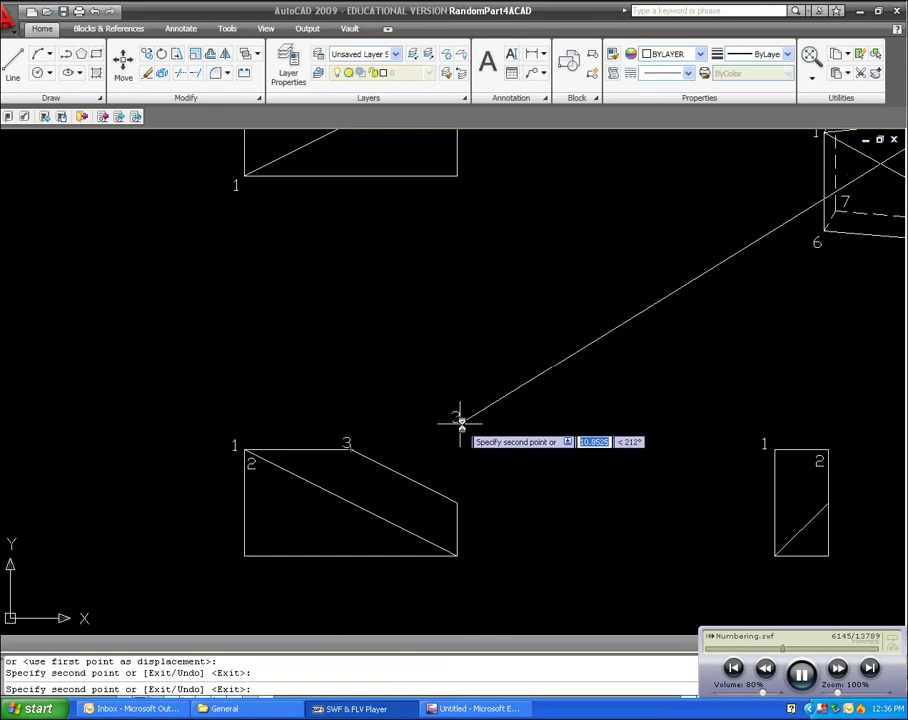
- Place a copy of label 3 outside the upper-right corner of the side view and end the copying
scroll(450, 418, down, 5)
scroll(415, 378, up, 4)
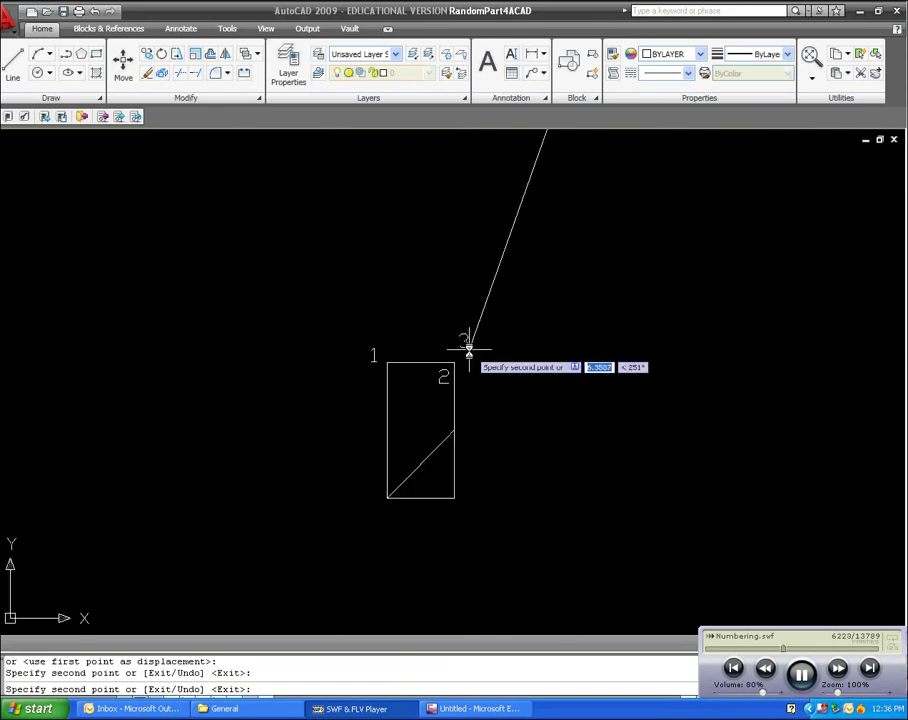
click(474, 357)
scroll(539, 363, down, 5)
key(Escape)
drag(539, 363, 535, 418)
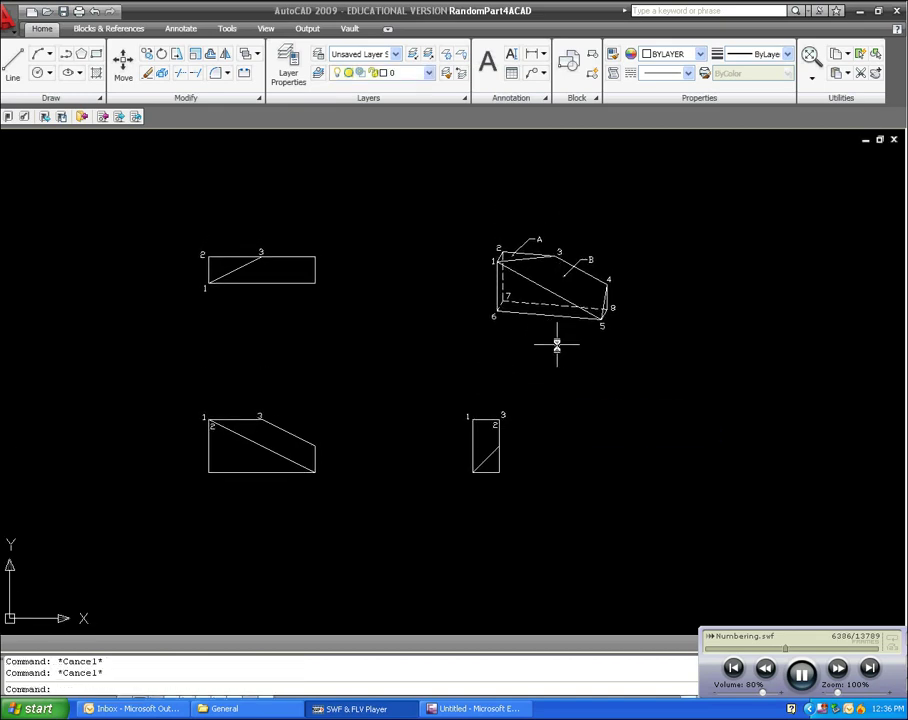
- Copy the vertex label 4 from the pictorial view to just outside the upper-right corner of the top view
key(Return)
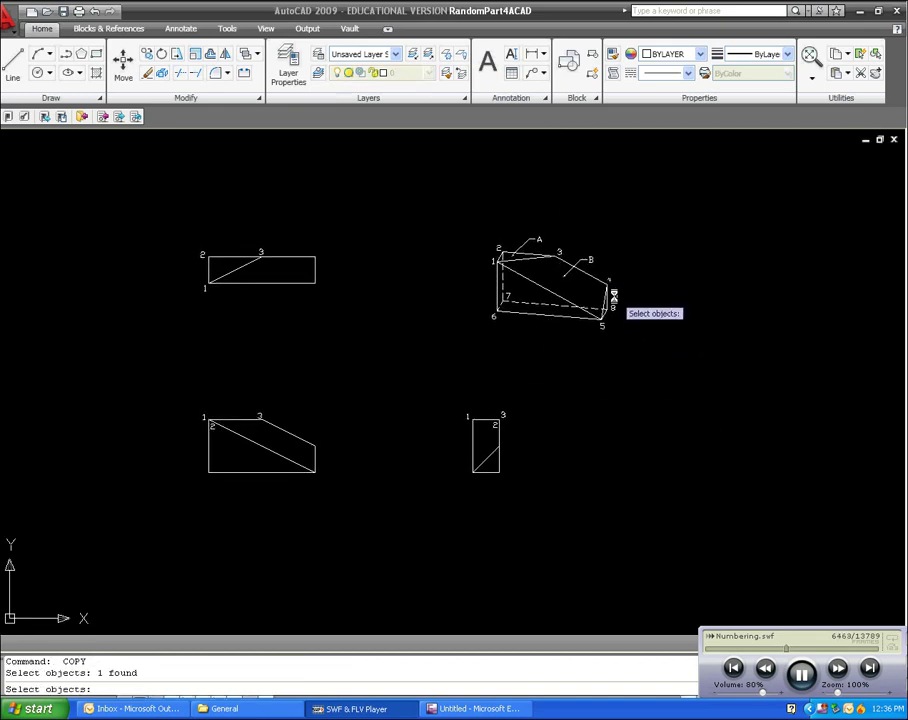
scroll(617, 294, up, 6)
key(Return)
click(605, 270)
scroll(652, 265, down, 8)
scroll(445, 282, up, 5)
click(380, 197)
- Place a copy of label 4 beside the front view's vertex where the sloped edge meets the right vertical edge
scroll(487, 275, down, 5)
drag(488, 275, 413, 218)
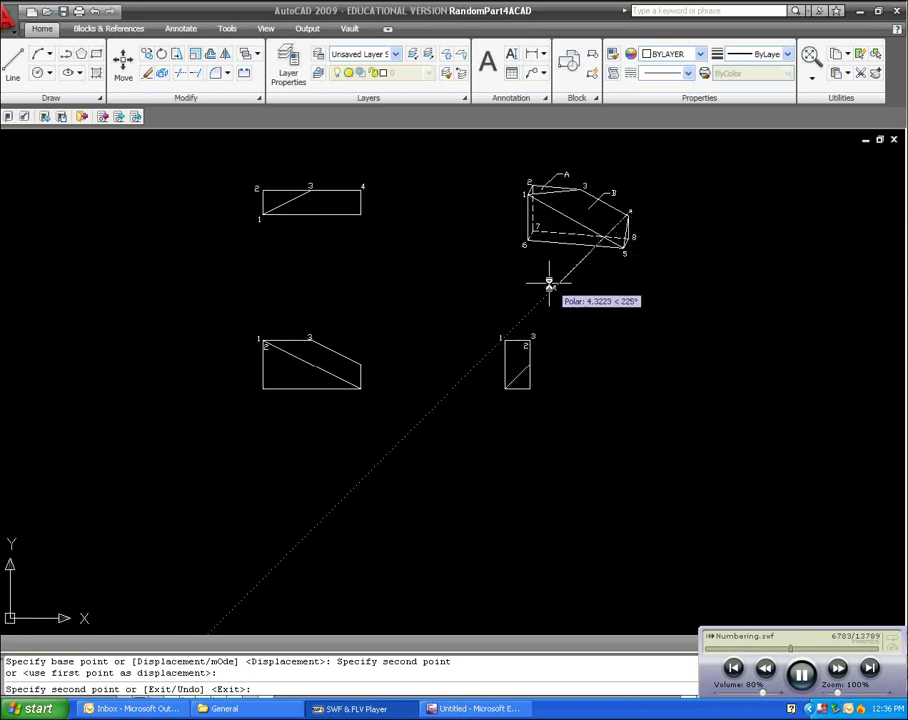
scroll(335, 415, up, 4)
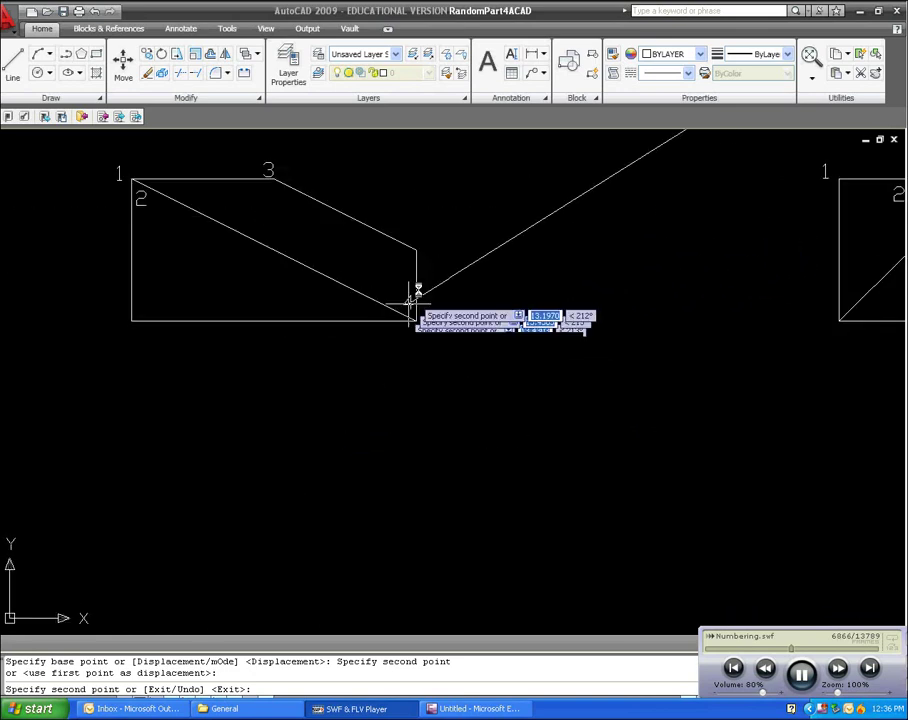
click(428, 241)
- Place a copy of label 4 beside the side view's right edge where the diagonal meets it, and end the copying
scroll(576, 330, down, 4)
drag(528, 343, 398, 368)
drag(606, 326, 543, 406)
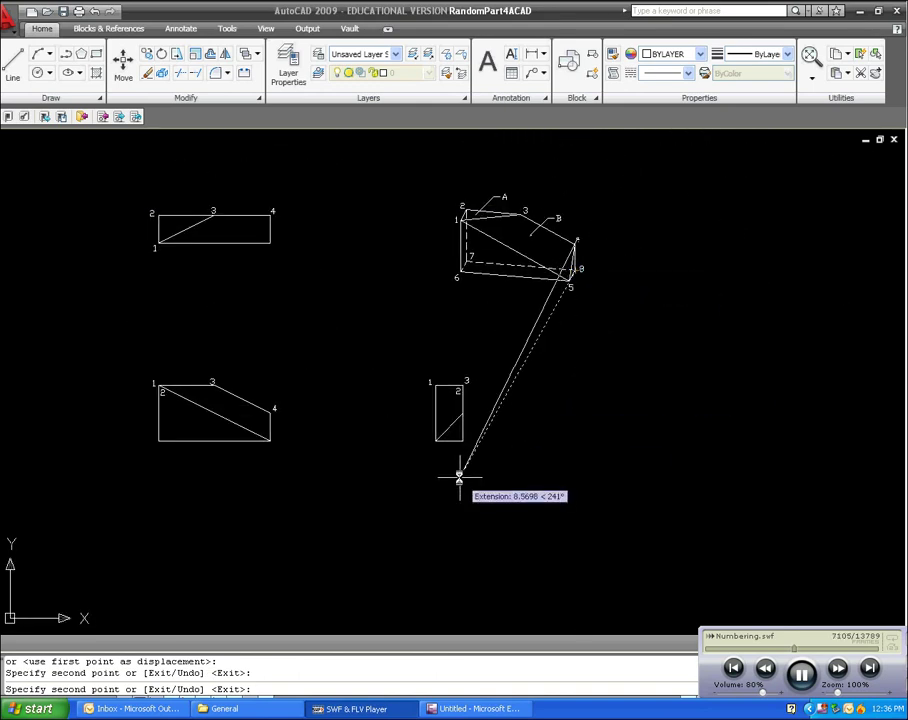
scroll(460, 470, up, 4)
scroll(551, 371, down, 5)
drag(551, 371, 533, 442)
key(Escape)
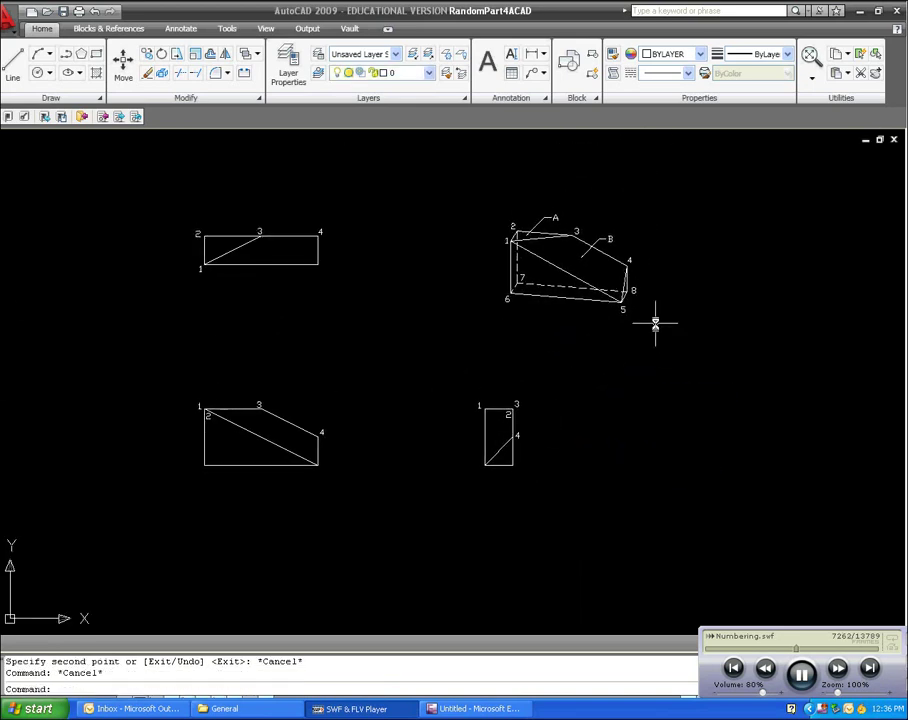
- Copy the vertex label 5 from the pictorial view to just outside the lower-right corner of the top view
scroll(647, 316, up, 3)
key(Return)
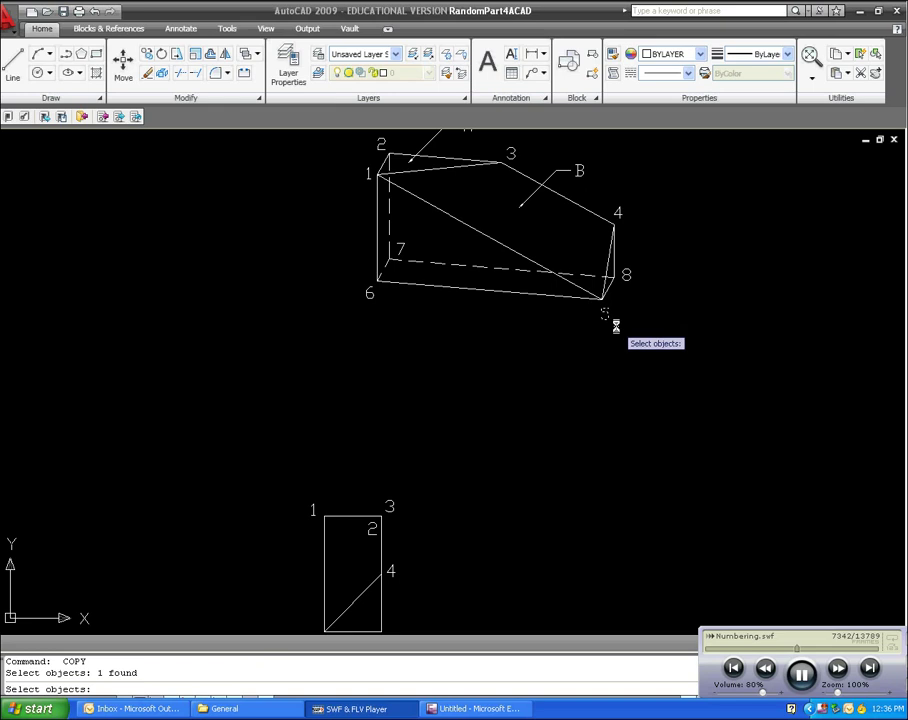
key(Return)
click(604, 314)
scroll(610, 318, down, 5)
drag(628, 345, 616, 370)
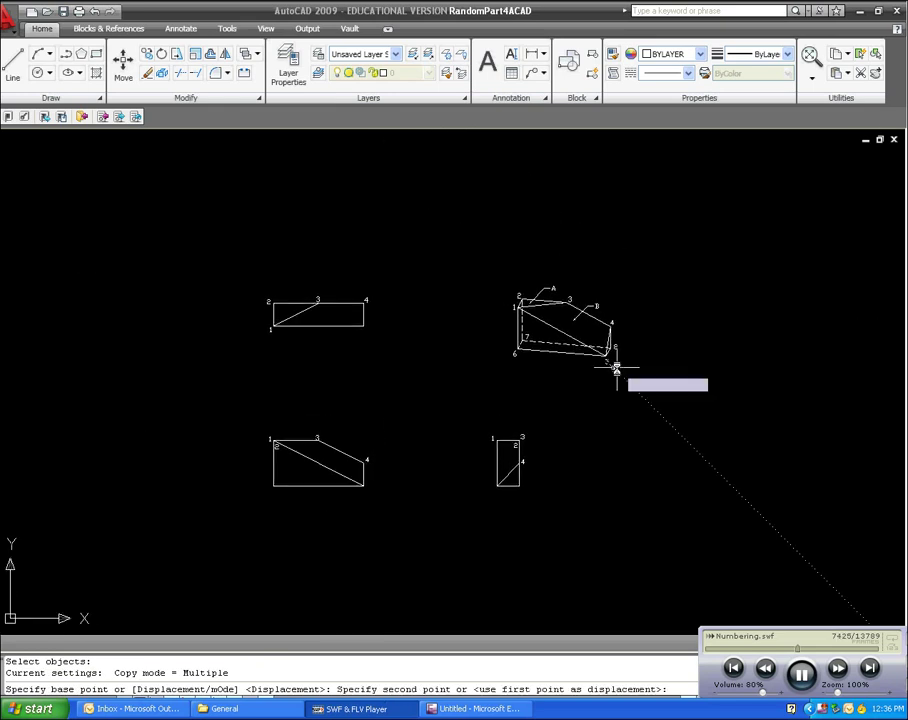
scroll(616, 370, up, 2)
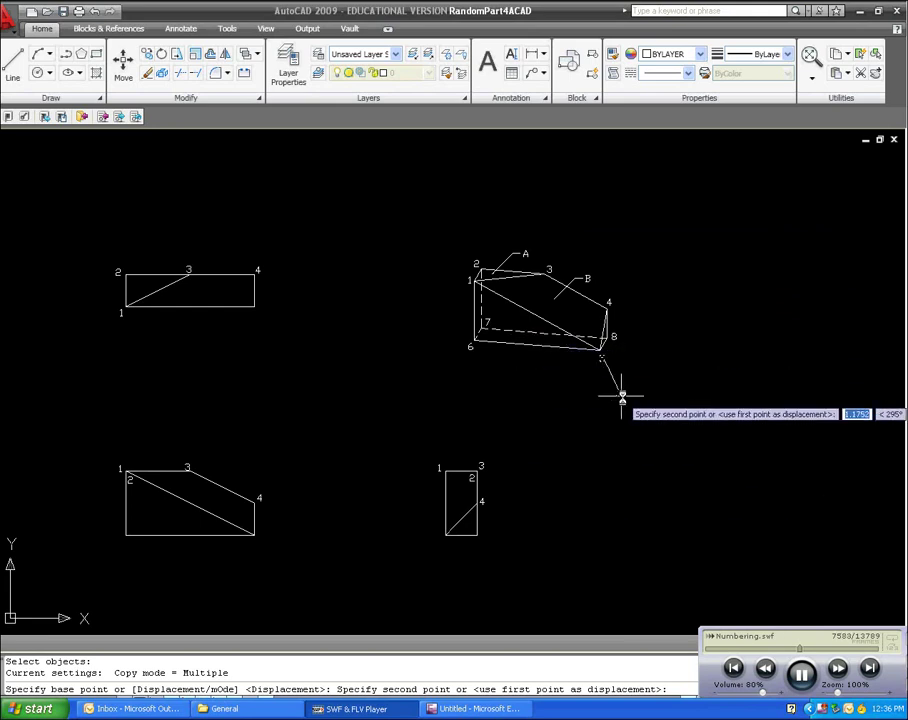
drag(611, 385, 674, 271)
drag(324, 225, 367, 304)
scroll(368, 302, up, 3)
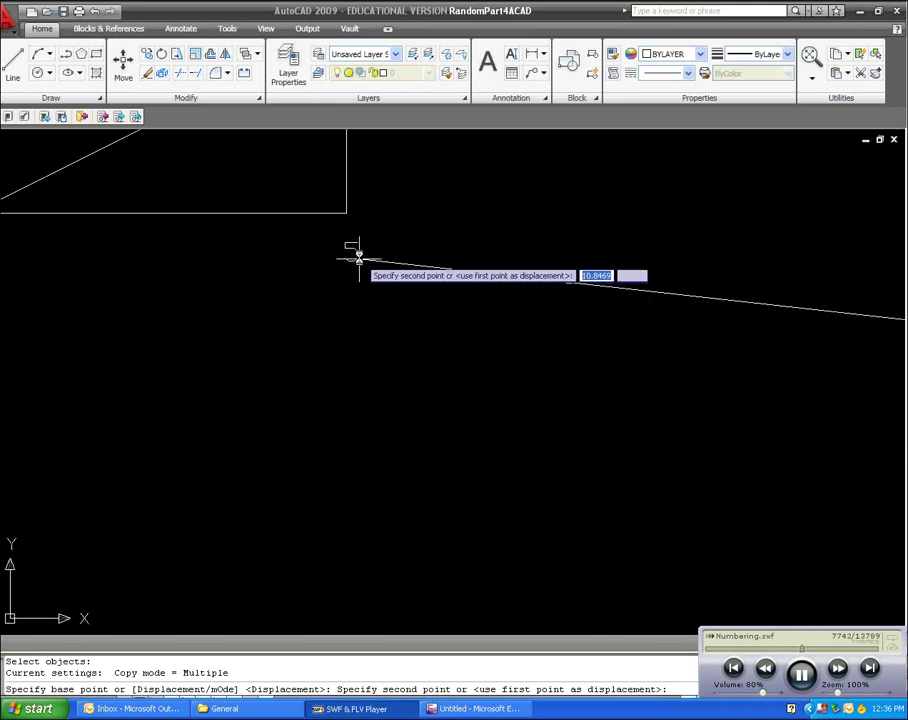
click(360, 257)
- Place a copy of label 5 just outside the lower-right corner of the front view
scroll(365, 254, down, 6)
scroll(400, 425, up, 4)
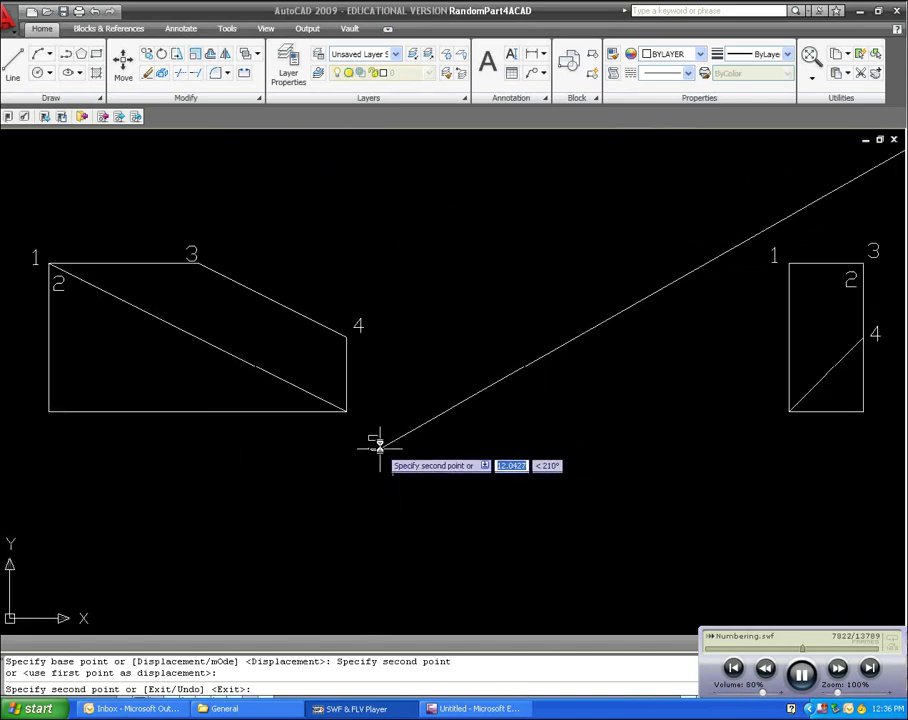
click(363, 434)
- Place a copy of label 5 outside the lower-left corner of the side view and end the copying
drag(705, 459, 417, 417)
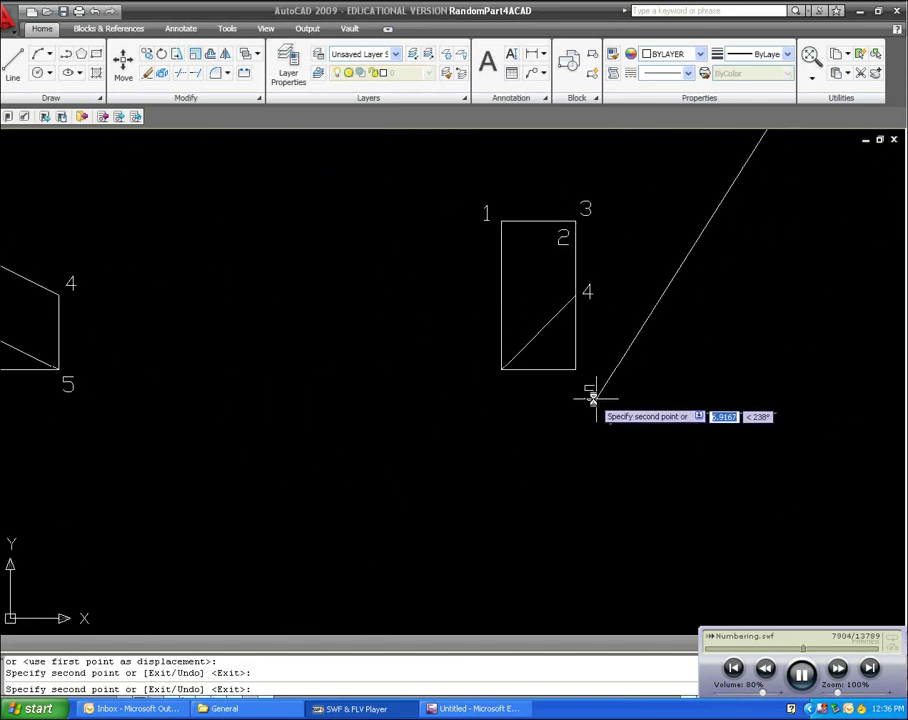
scroll(594, 393, down, 4)
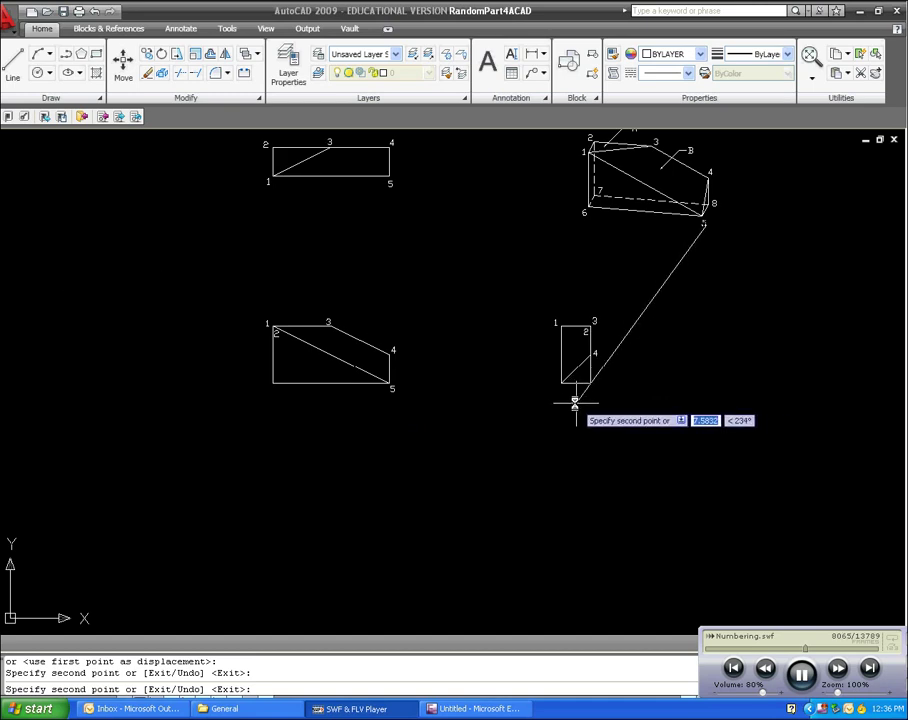
scroll(566, 395, up, 2)
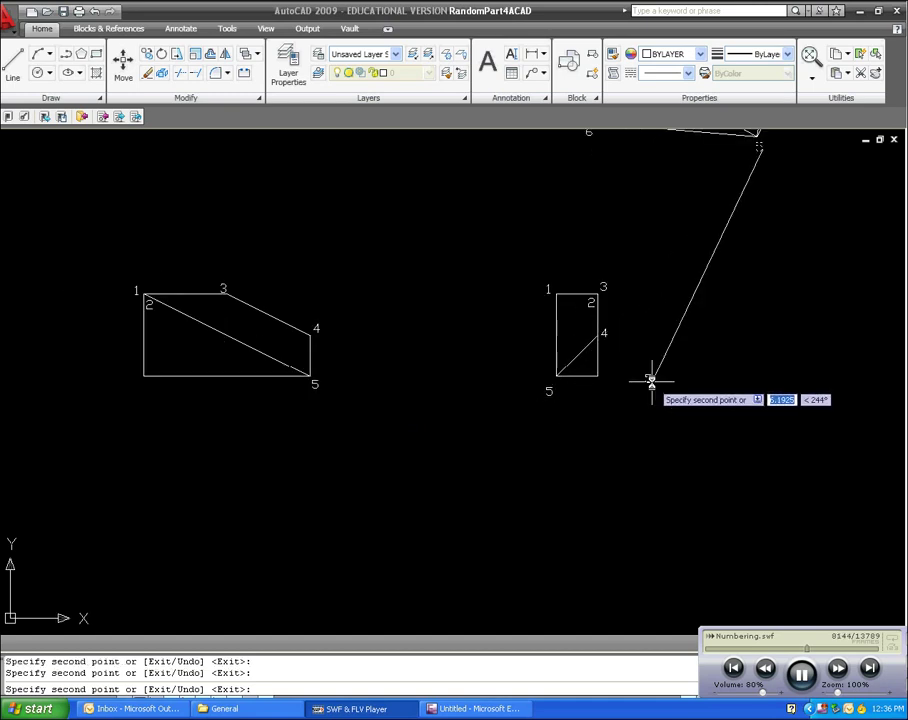
key(Escape)
scroll(651, 379, down, 2)
drag(651, 377, 561, 489)
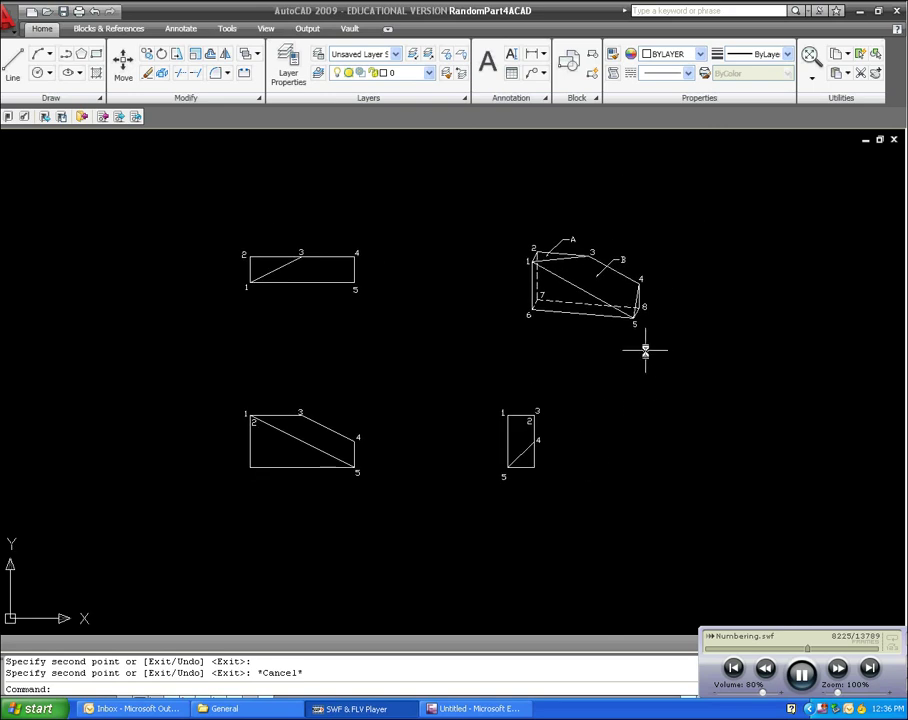
drag(648, 344, 679, 356)
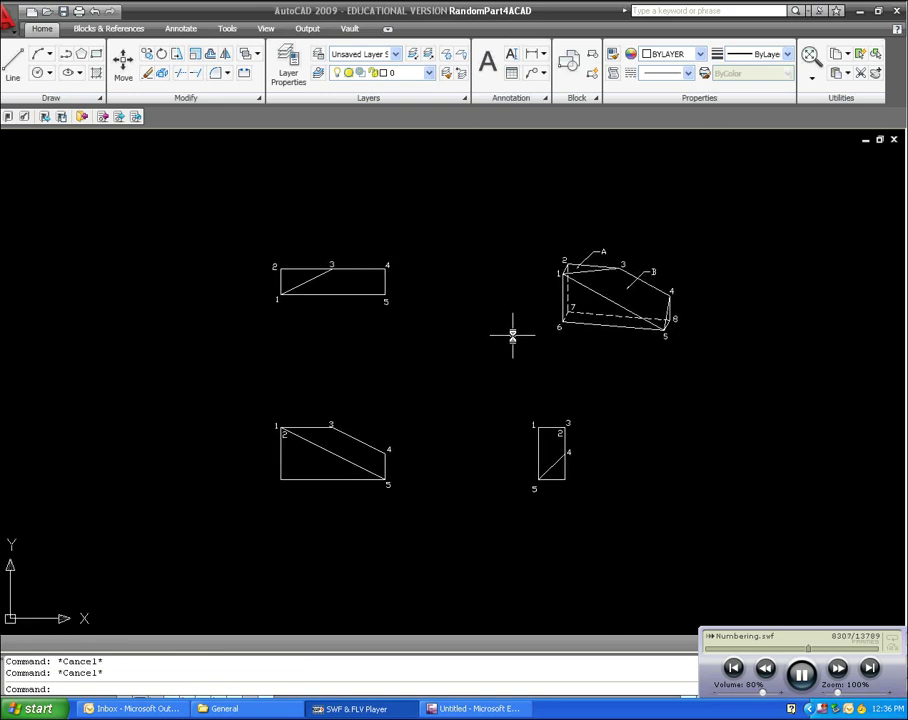
- Copy the vertex label 6 from the pictorial view to just outside the lower-left corner of the front view
text(cp)
key(Return)
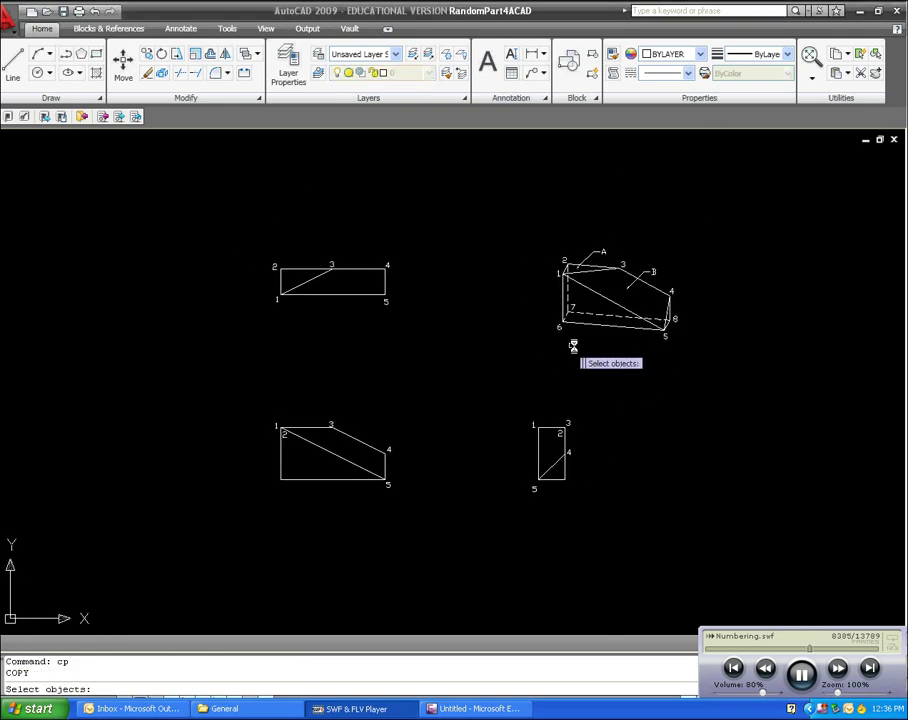
scroll(576, 340, up, 3)
click(541, 316)
key(Return)
click(541, 317)
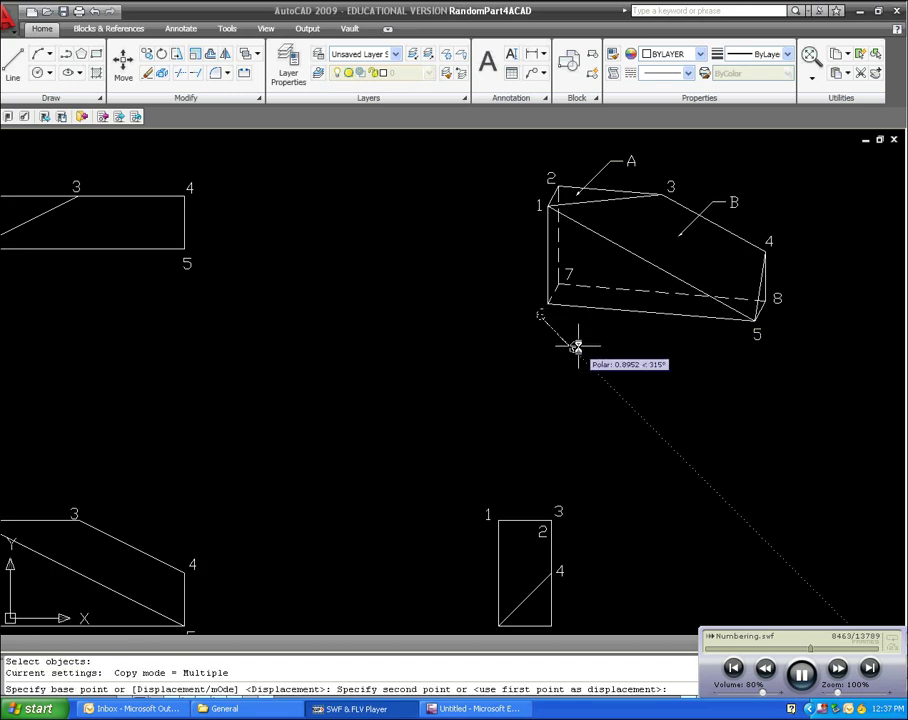
scroll(574, 340, down, 2)
drag(574, 340, 579, 336)
scroll(578, 341, up, 2)
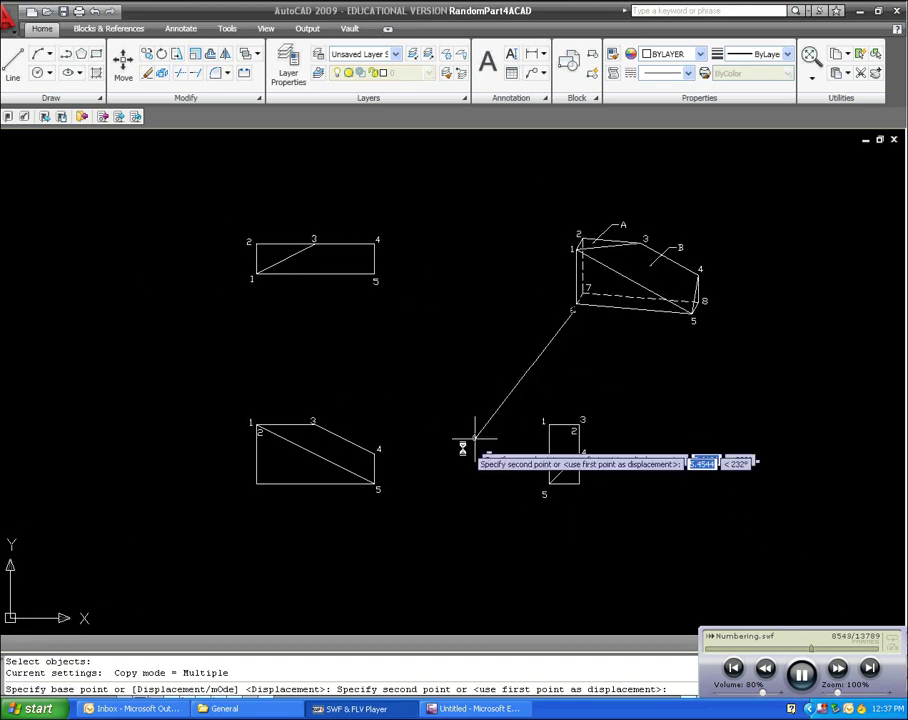
scroll(262, 500, up, 4)
click(237, 466)
- Place a copy of label 6 inside the top view at its lower-left corner, above the diagonal
scroll(405, 407, down, 2)
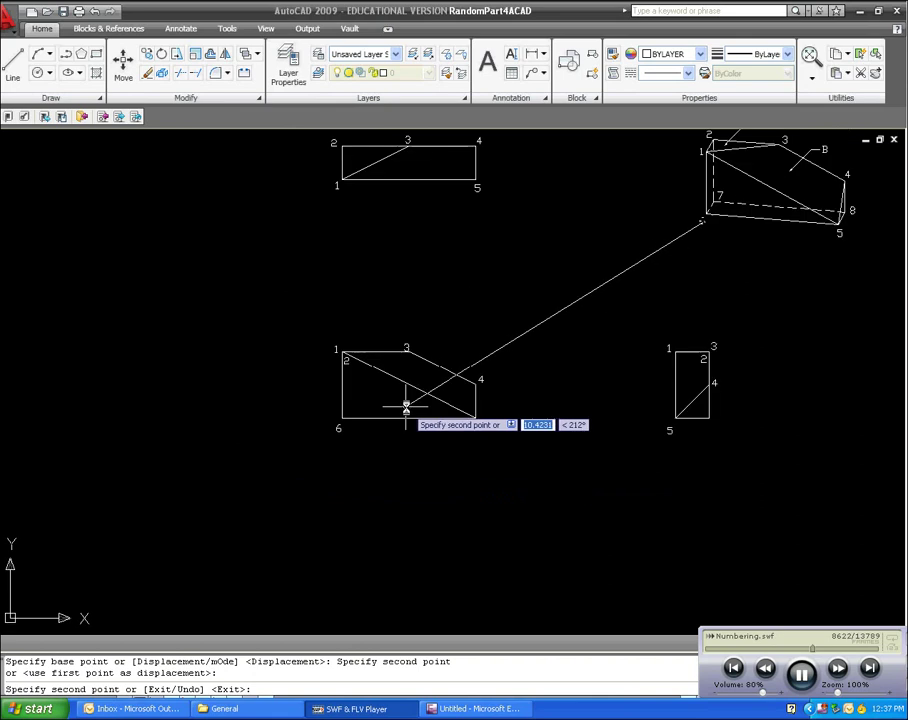
drag(436, 306, 390, 449)
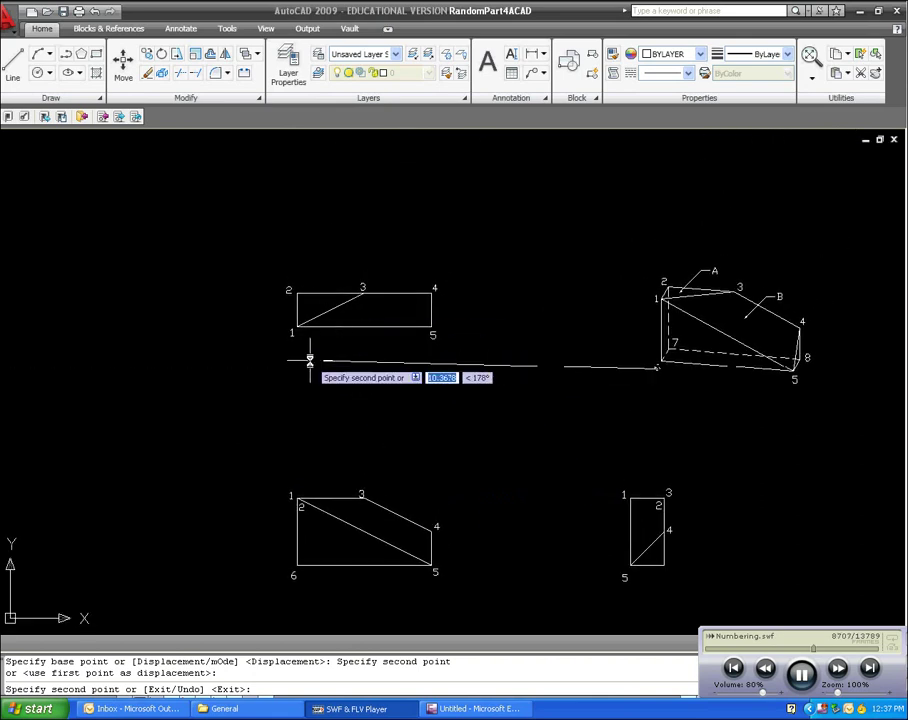
drag(314, 324, 324, 397)
scroll(316, 399, up, 6)
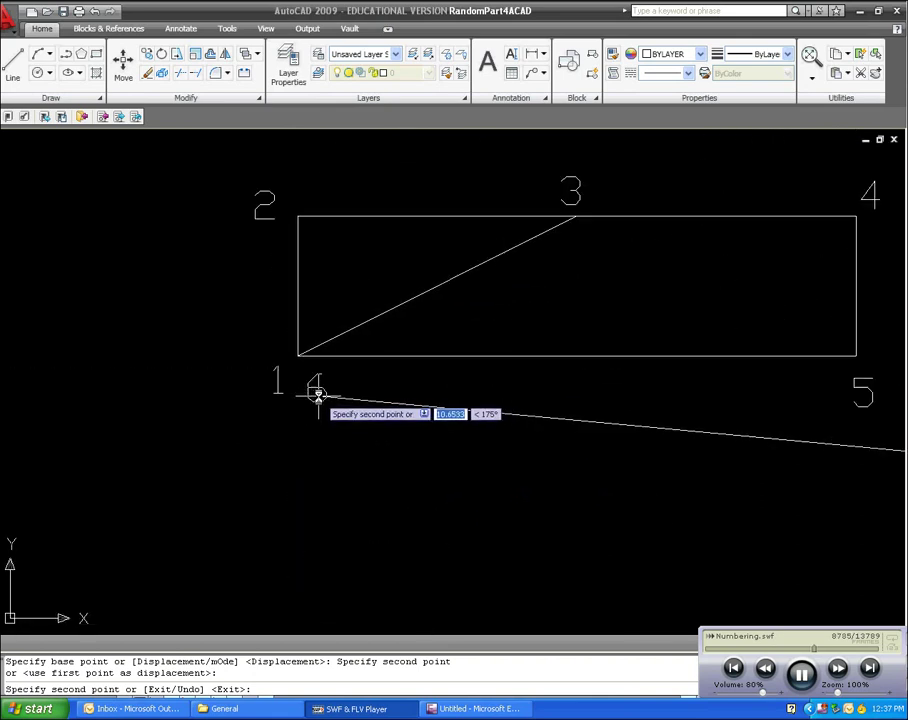
scroll(314, 330, up, 2)
click(314, 329)
- Place a copy of label 6 inside the side view's lower-left corner, above the diagonal, and end the copying
scroll(482, 409, down, 6)
drag(482, 409, 322, 279)
scroll(322, 279, down, 1)
drag(474, 344, 373, 334)
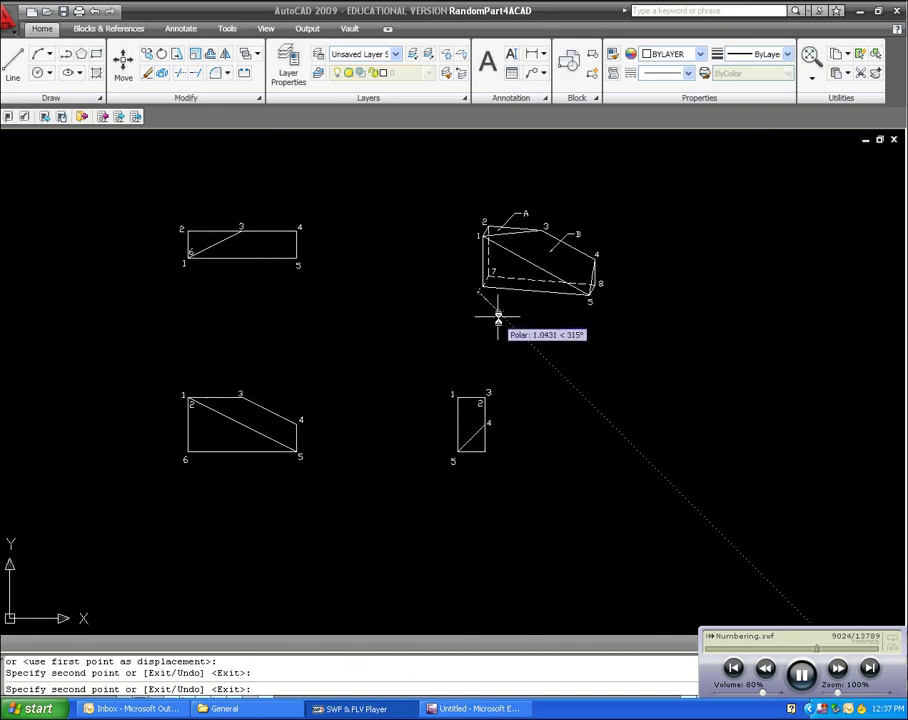
scroll(466, 470, up, 8)
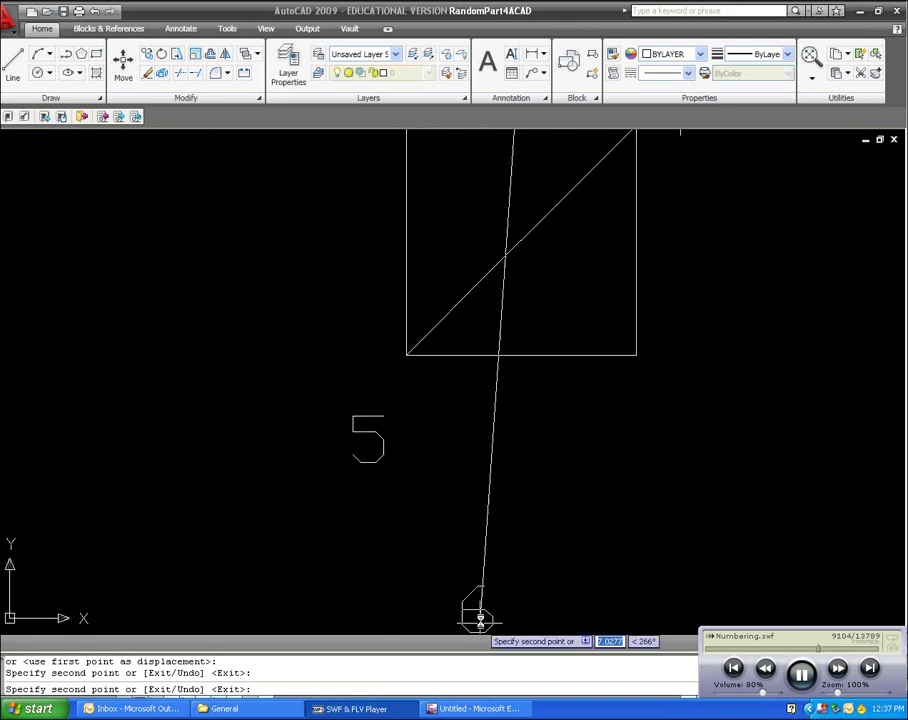
scroll(528, 348, down, 6)
scroll(523, 347, down, 4)
drag(503, 322, 489, 418)
key(Escape)
key(Escape)
drag(521, 332, 541, 361)
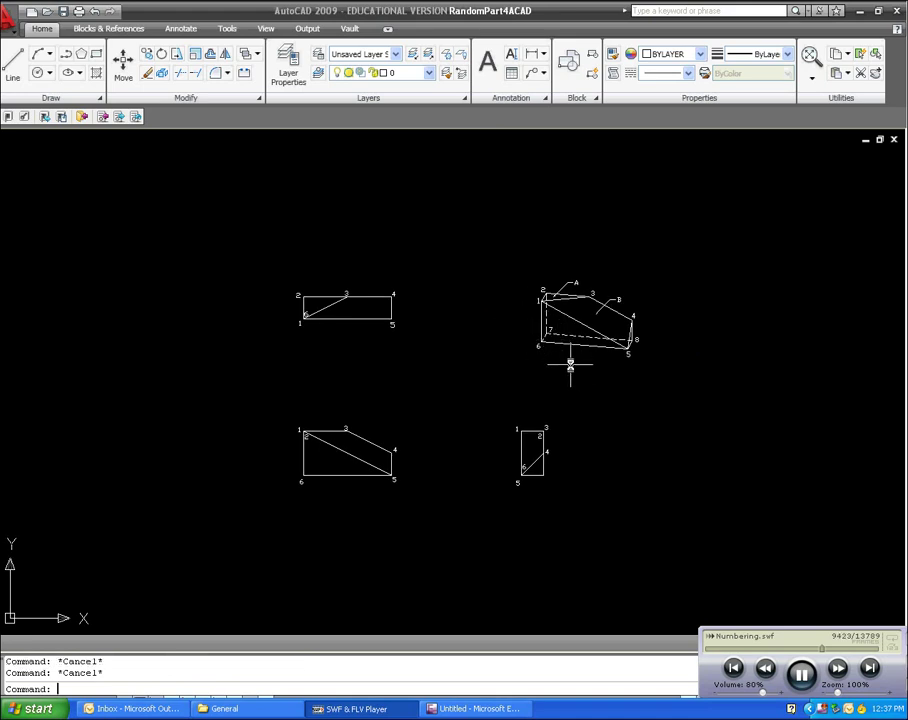
- Copy the vertex label 7 from the pictorial view to inside the upper-left corner of the top view
text(cp)
key(Return)
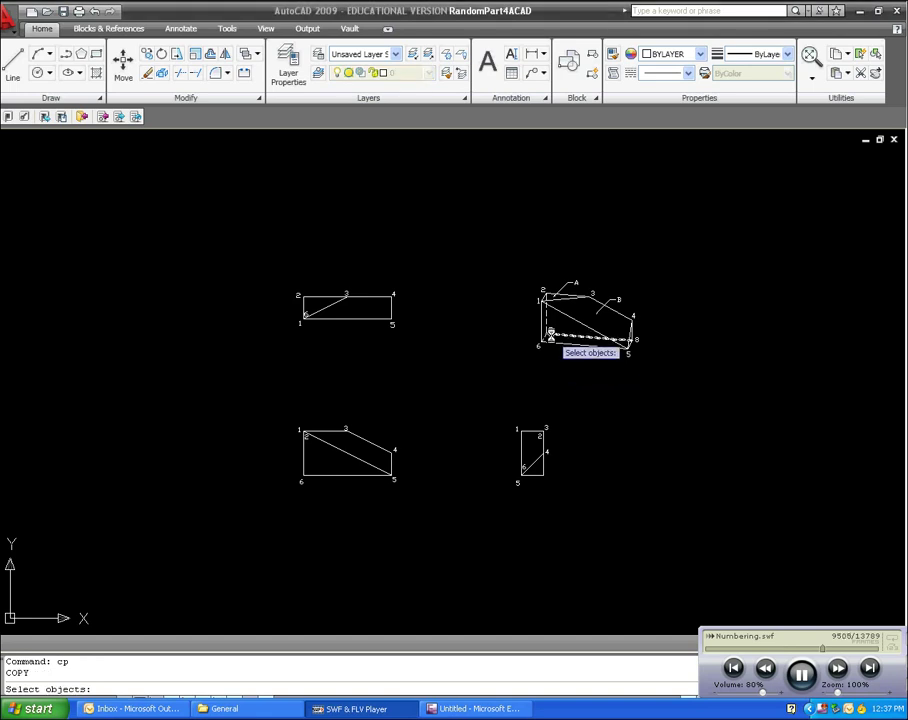
scroll(556, 340, up, 5)
key(Return)
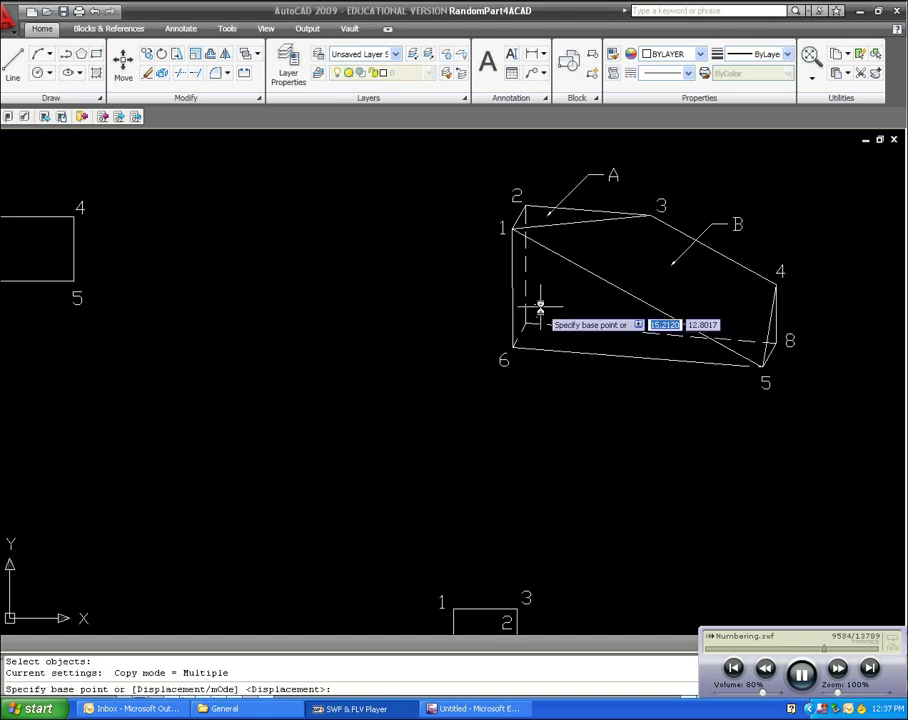
click(543, 309)
scroll(535, 350, down, 2)
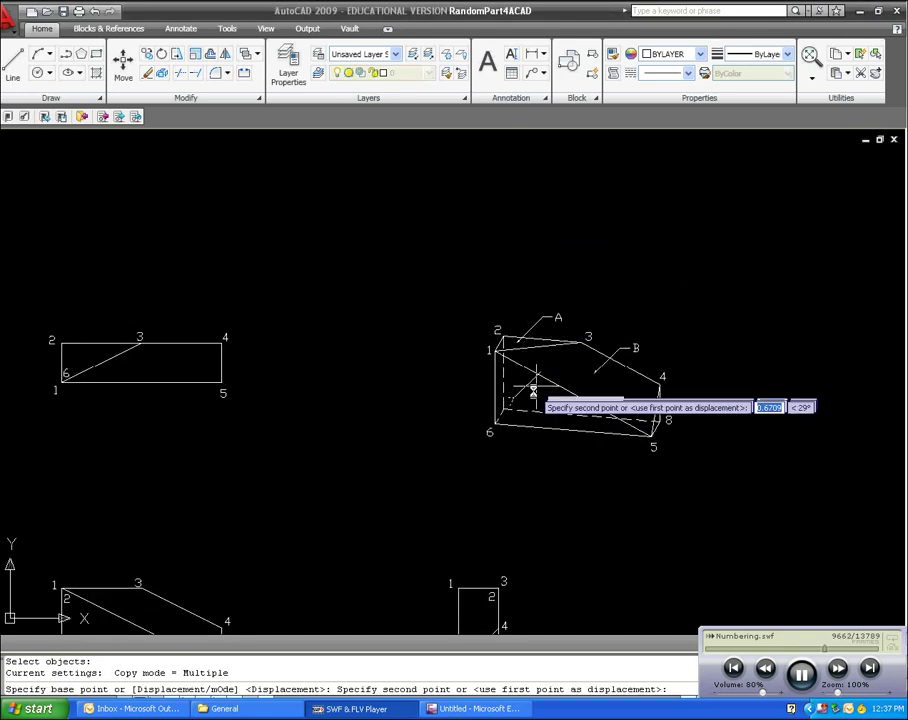
drag(530, 395, 659, 375)
scroll(216, 349, up, 3)
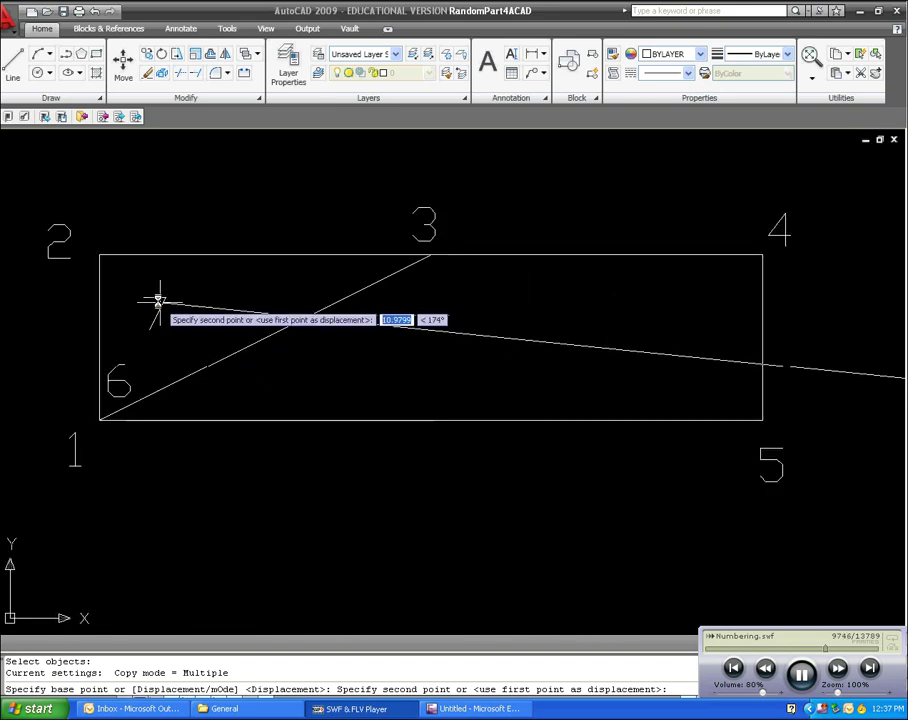
click(128, 278)
- Place a copy of label 7 inside the lower-left corner of the front view
scroll(290, 322, down, 6)
drag(389, 357, 304, 270)
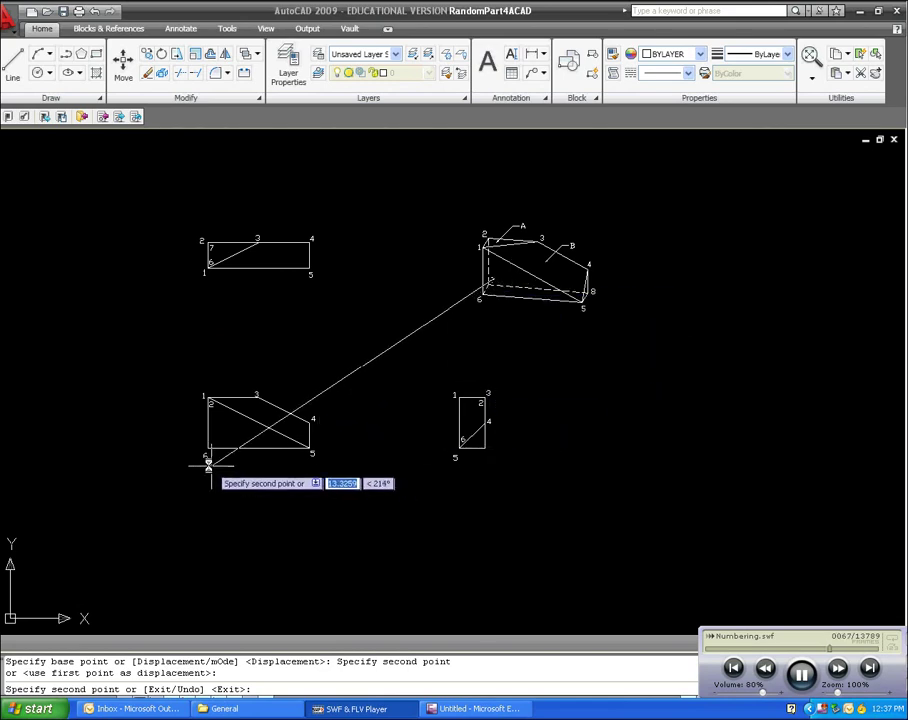
scroll(212, 462, up, 3)
click(221, 399)
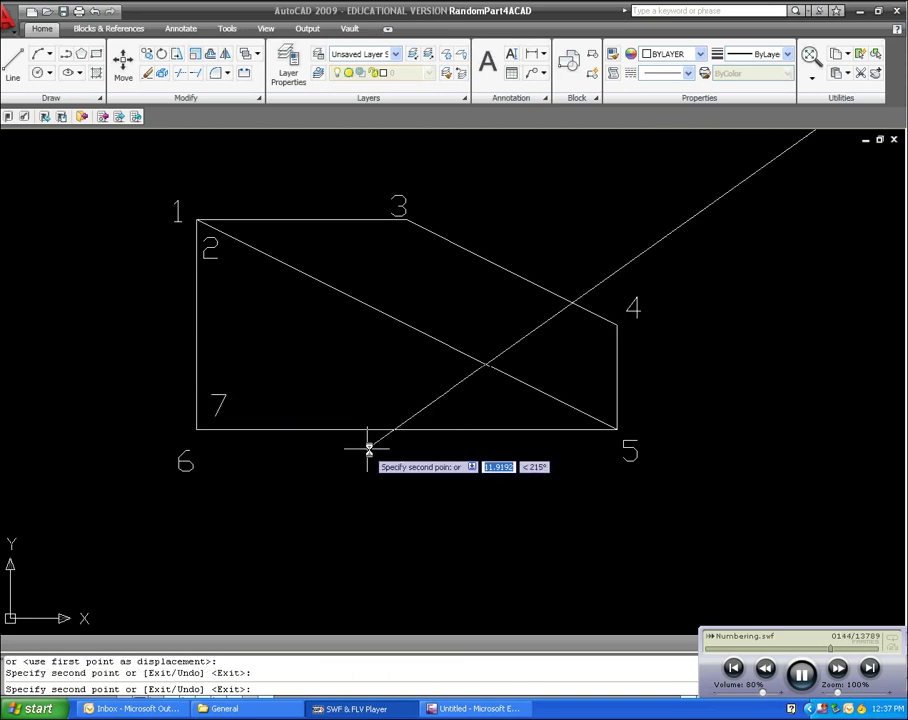
- Place a copy of label 7 inside the lower-right corner of the side view and end the copying
scroll(436, 455, down, 3)
drag(438, 454, 296, 470)
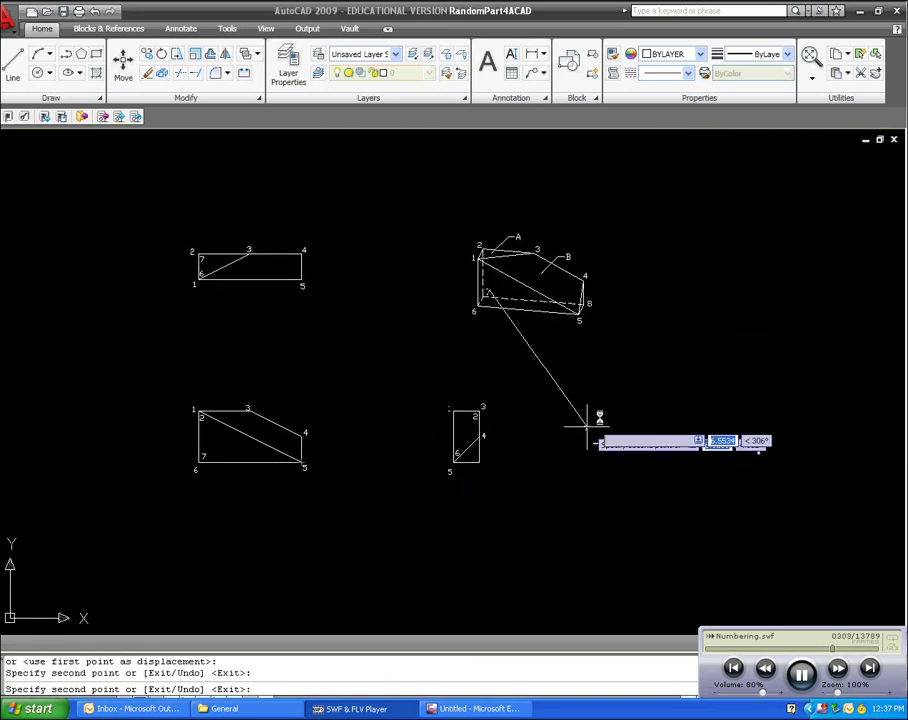
scroll(484, 478, up, 8)
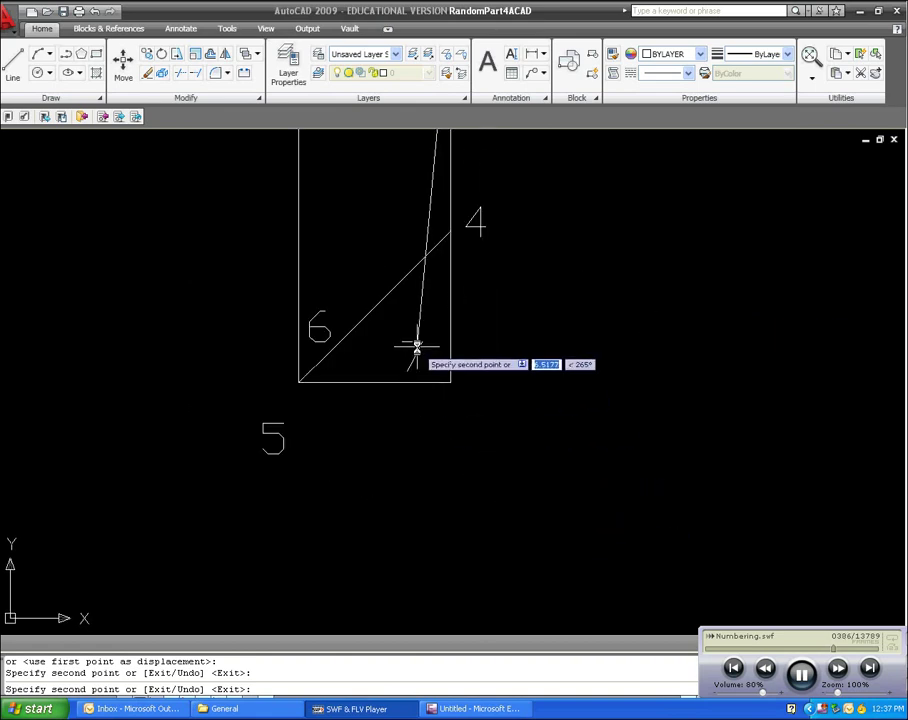
scroll(489, 416, down, 10)
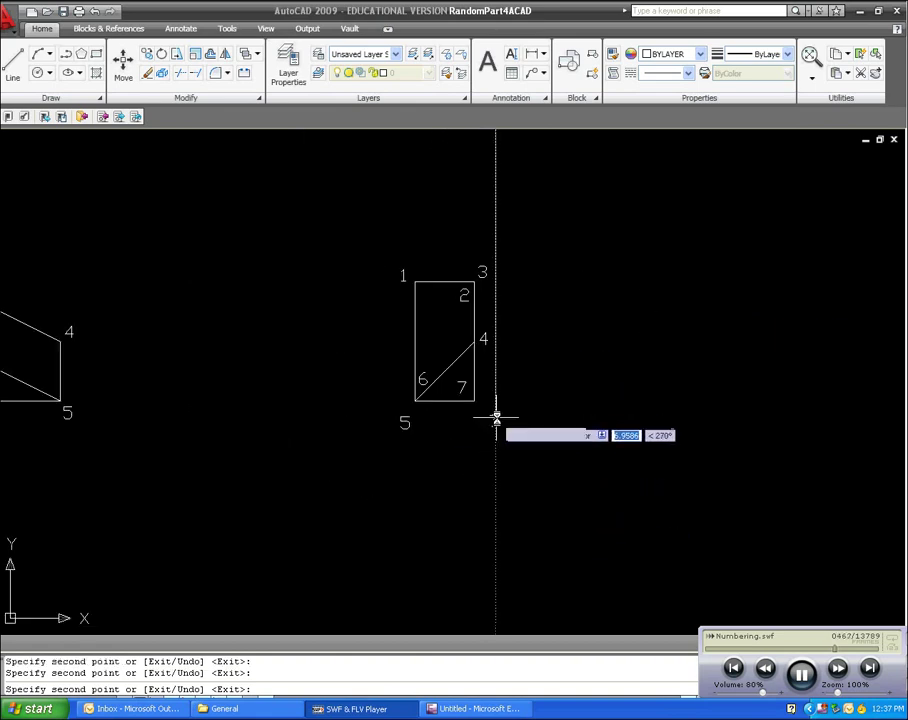
key(Escape)
- Copy the vertex label 8 from the pictorial view to inside the upper-right corner of the top view
scroll(504, 402, up, 3)
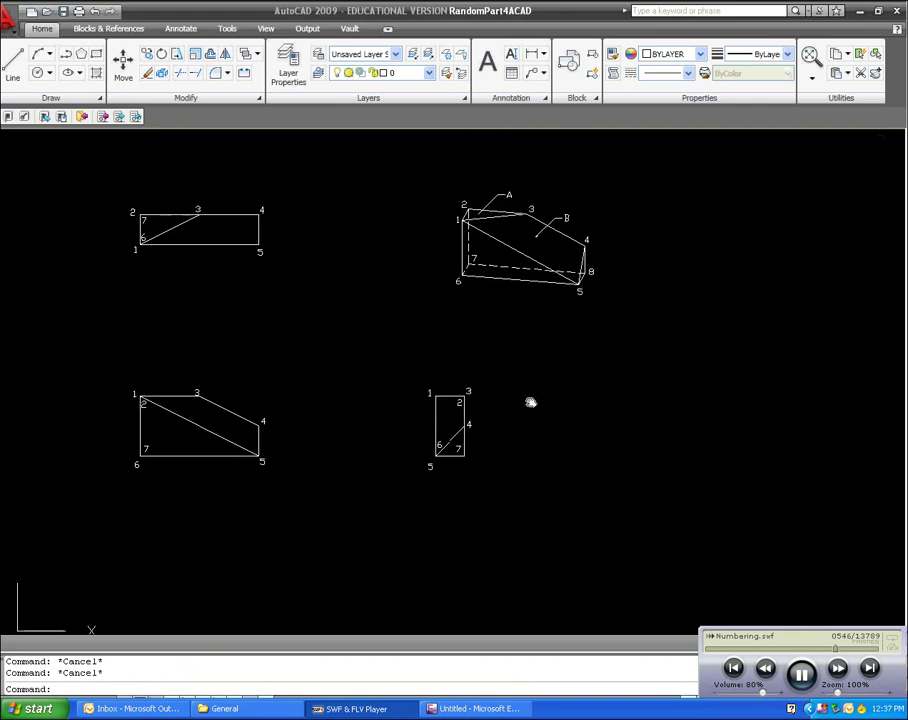
key(Return)
click(596, 324)
key(Return)
click(599, 319)
drag(585, 389, 623, 439)
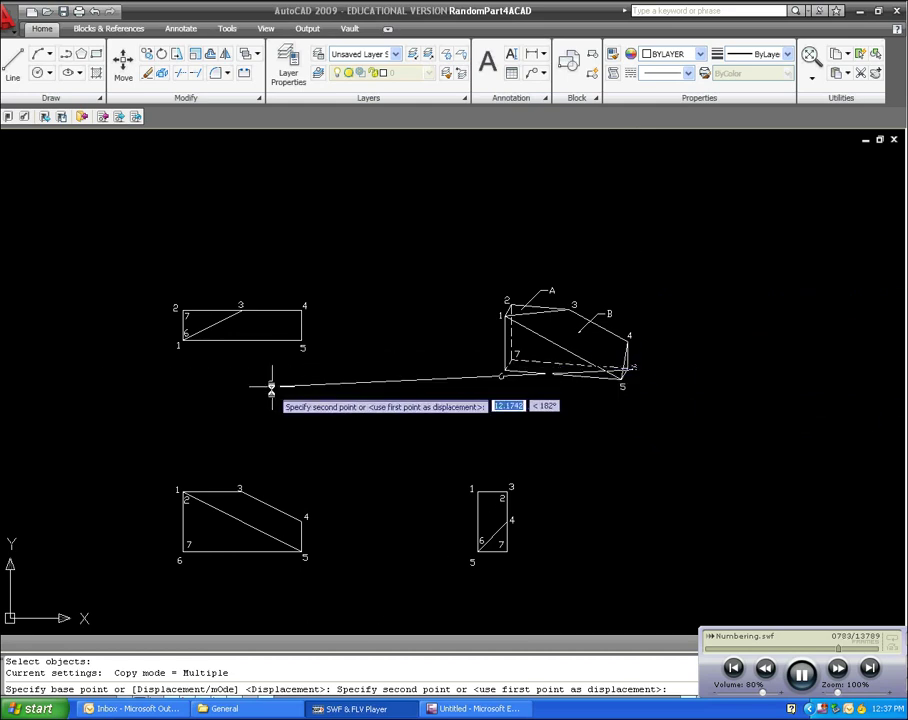
scroll(301, 365, up, 5)
click(284, 320)
- Place a copy of label 8 inside the front view at its lower-right corner, above the diagonal
scroll(405, 383, down, 6)
drag(405, 383, 398, 290)
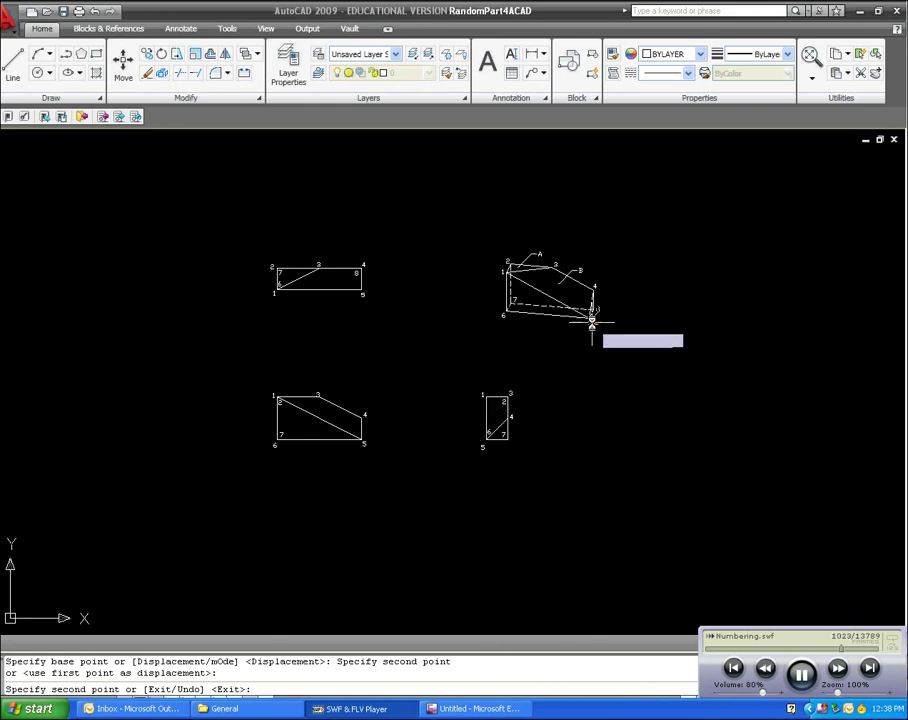
scroll(324, 482, up, 6)
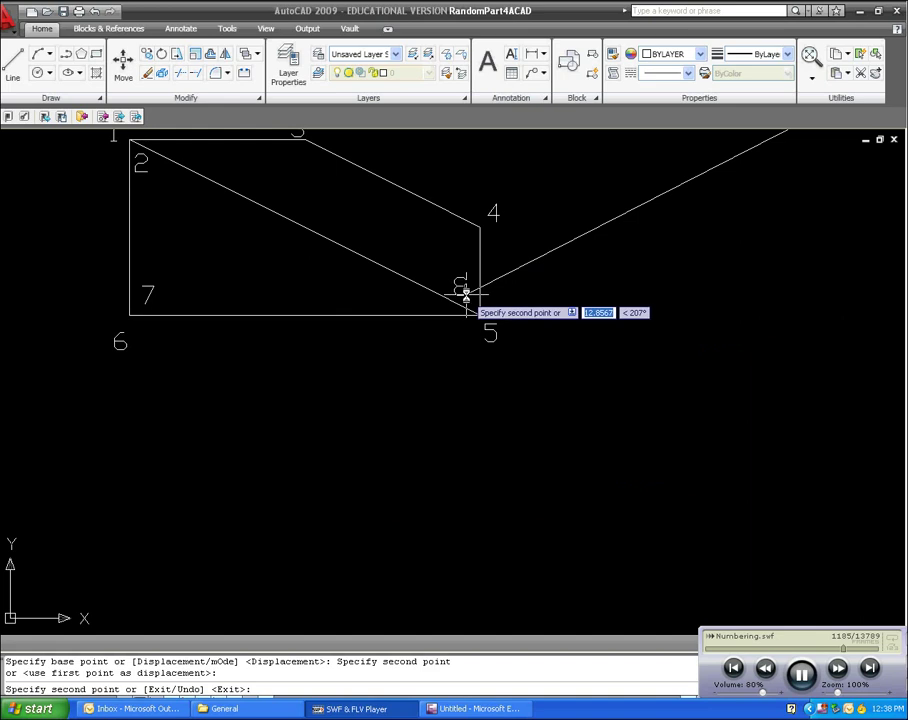
- Place a copy of label 8 just outside the lower-right corner of the side view and end the copying
scroll(543, 410, down, 6)
scroll(520, 390, up, 2)
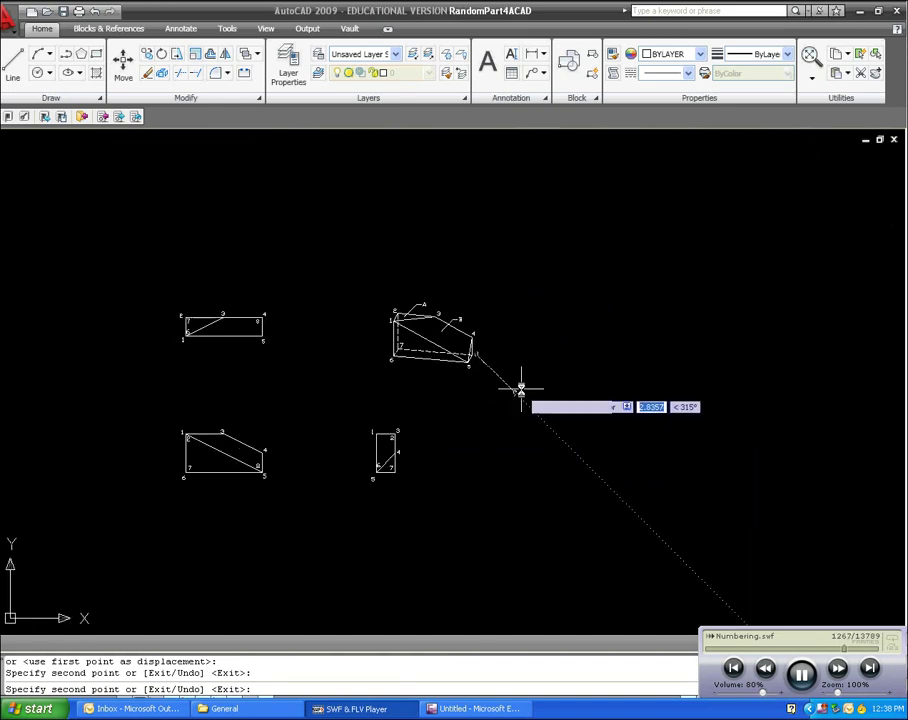
scroll(523, 361, up, 3)
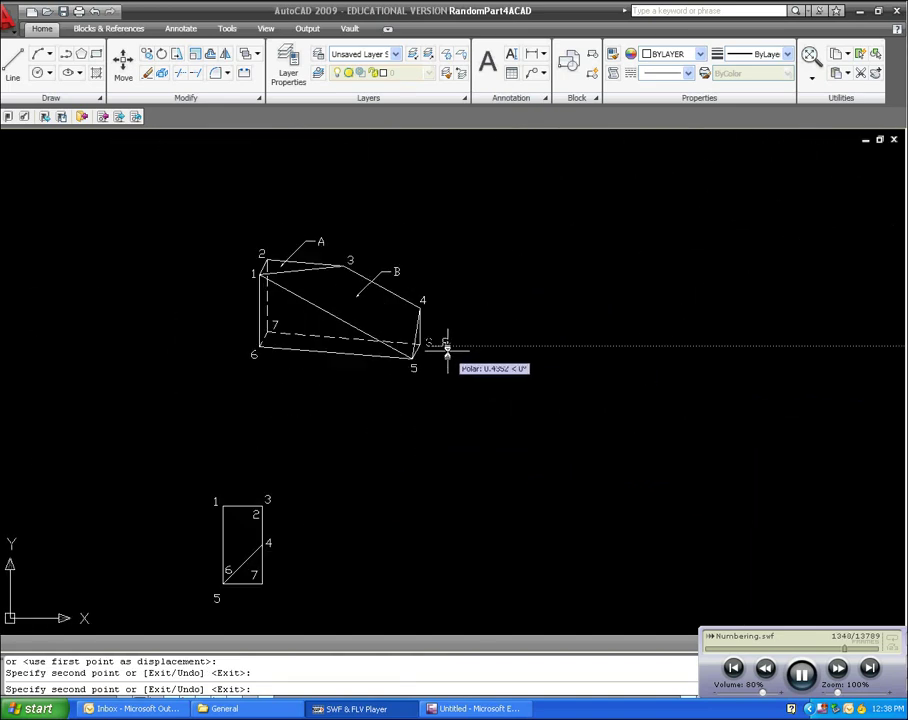
scroll(447, 345, up, 2)
scroll(503, 365, down, 1)
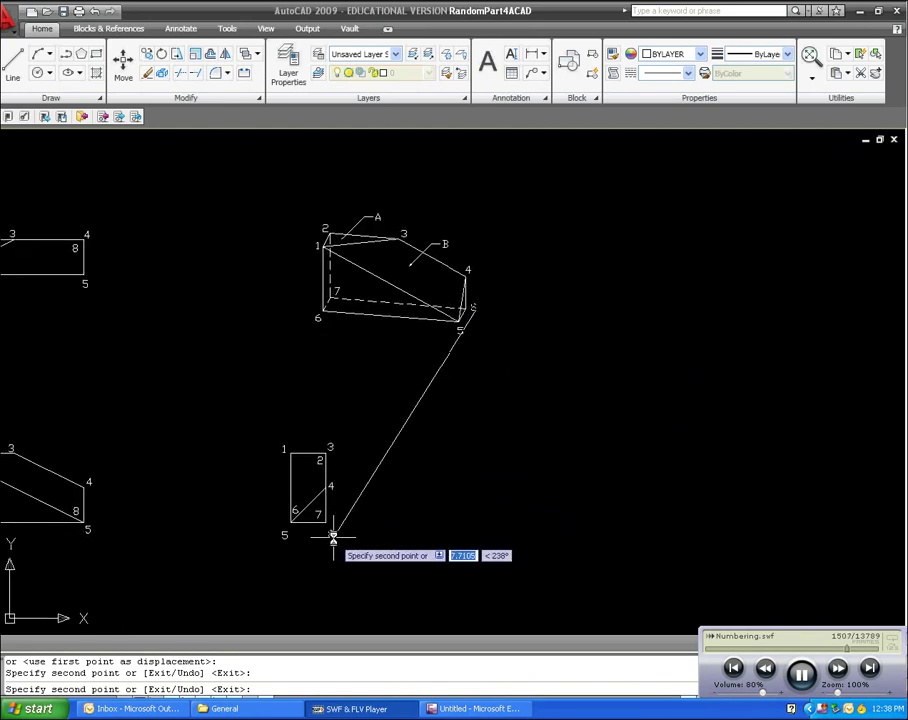
click(333, 534)
key(Escape)
key(Escape)
scroll(441, 489, down, 1)
drag(442, 489, 566, 452)
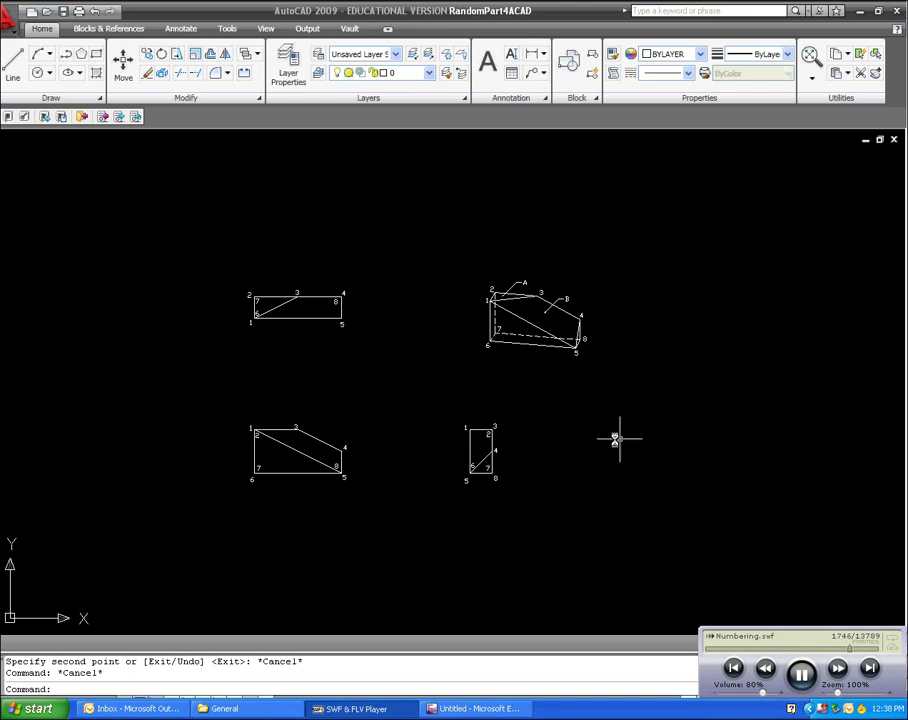
drag(571, 447, 608, 447)
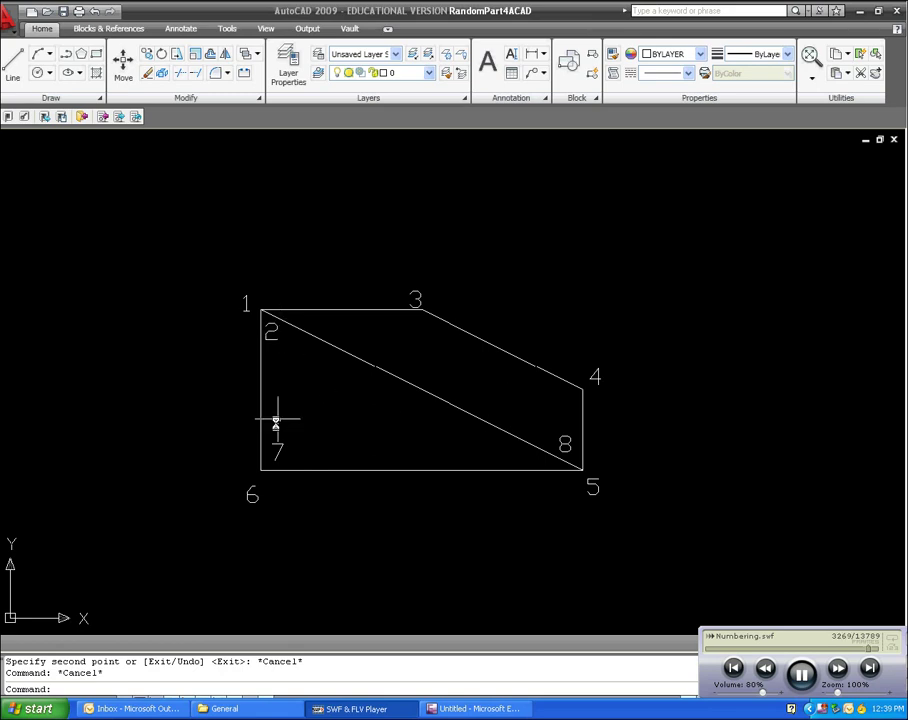
scroll(606, 408, down, 2)
drag(593, 403, 510, 426)
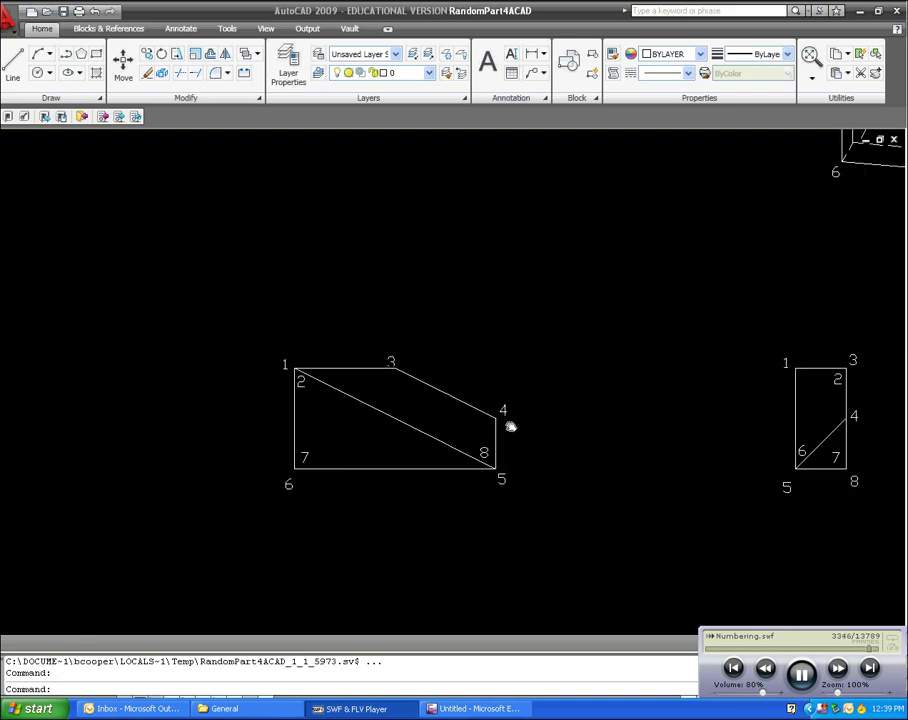